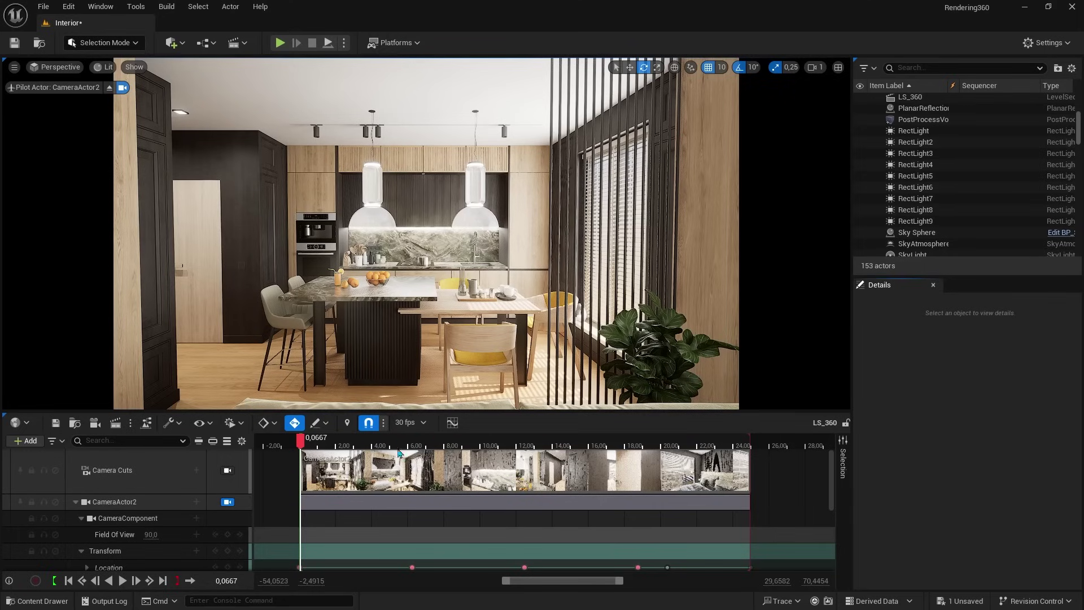
# - Preview the LS_360 camera animation, rewind the playhead to 0 and show the Render Movie options
pyautogui.moveTo(394, 444); pyautogui.dragTo(301, 446)
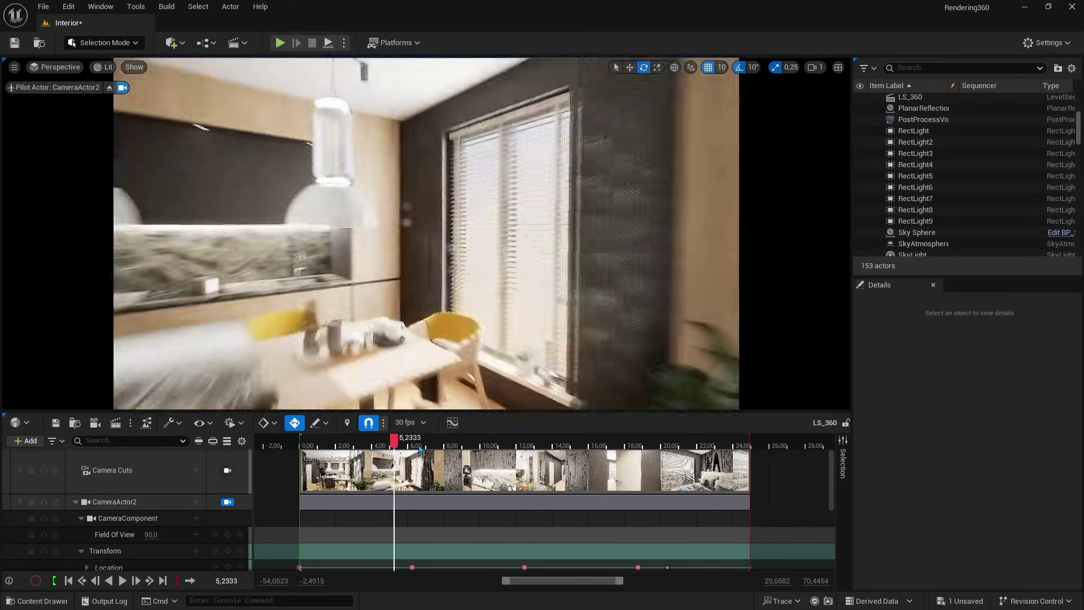
pyautogui.press('space')
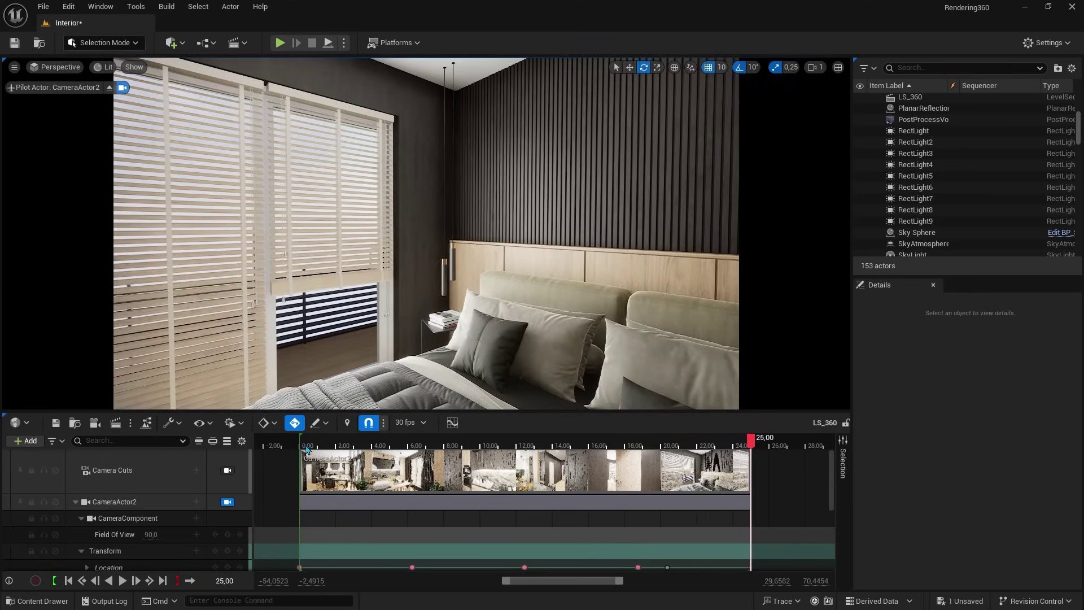
pyautogui.moveTo(398, 446)
pyautogui.mouseDown()
pyautogui.moveTo(586, 448)
pyautogui.moveTo(258, 452)
pyautogui.mouseUp()
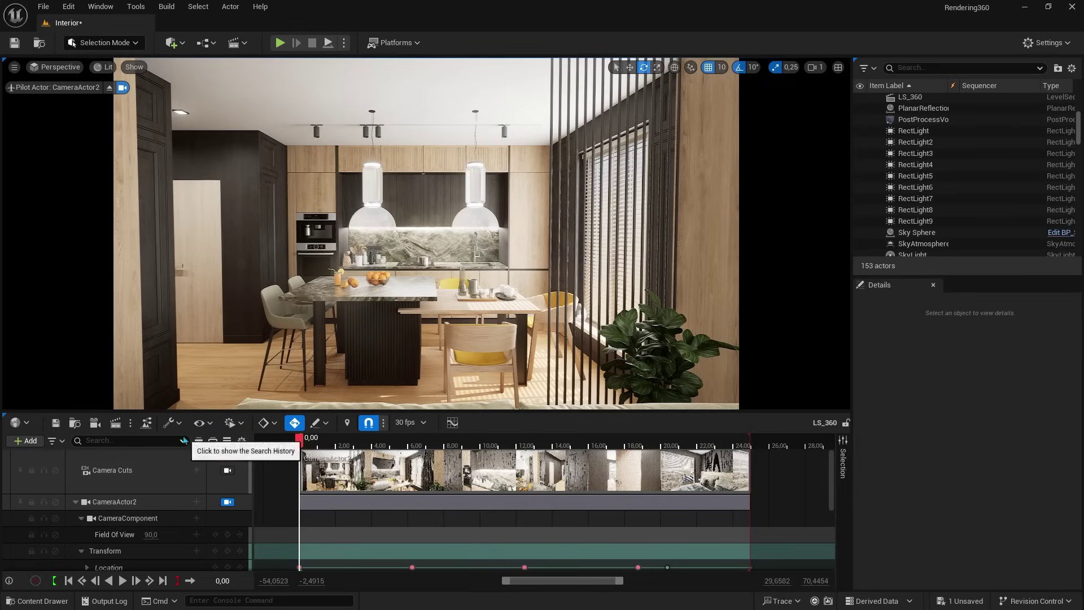
pyautogui.click(130, 422)
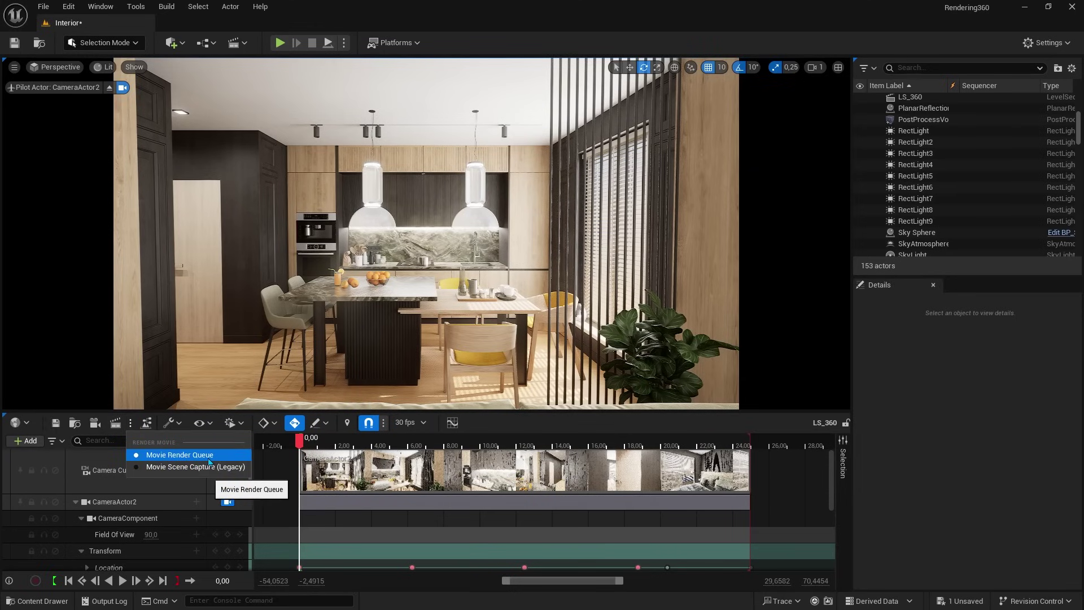
# - Confirm the Movie Render Queue and Additional Render Passes plugins are enabled, then go back to the Interior level
pyautogui.click(68, 7)
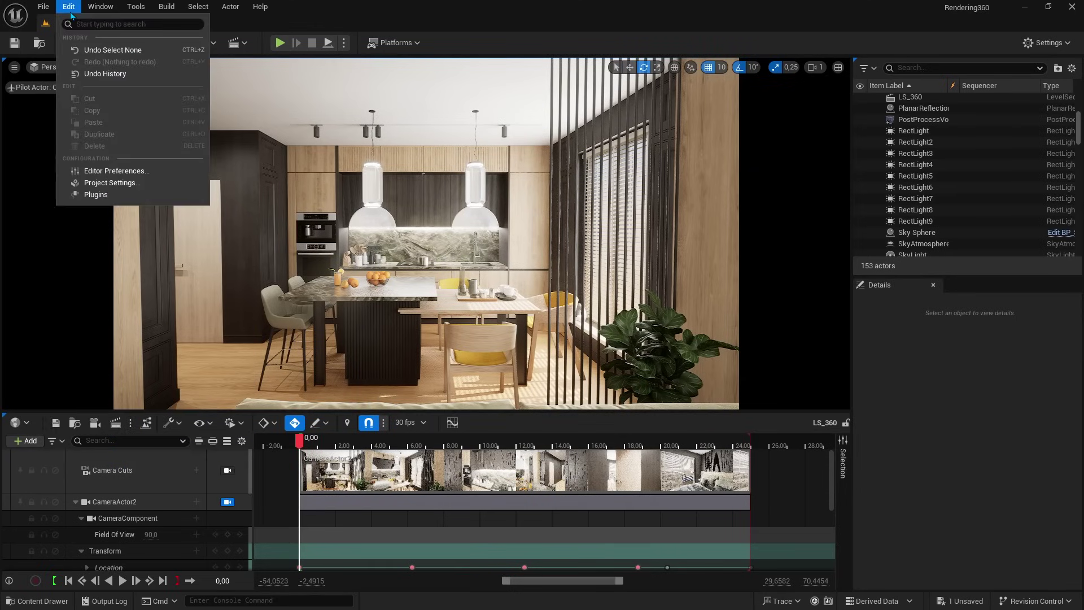
pyautogui.click(96, 194)
pyautogui.write('render')
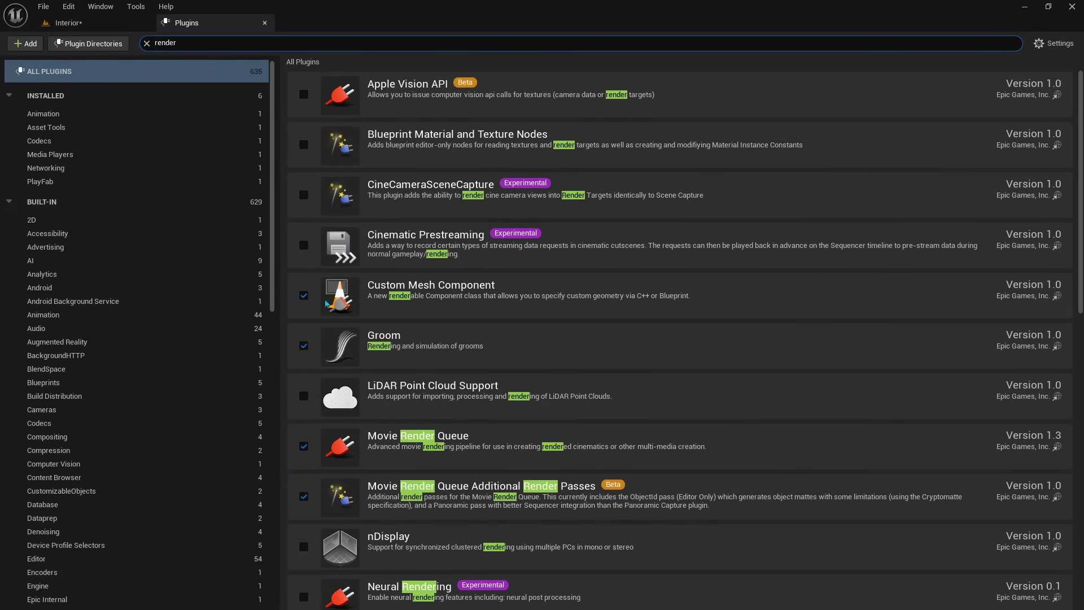
pyautogui.scroll(-2, 615, 420)
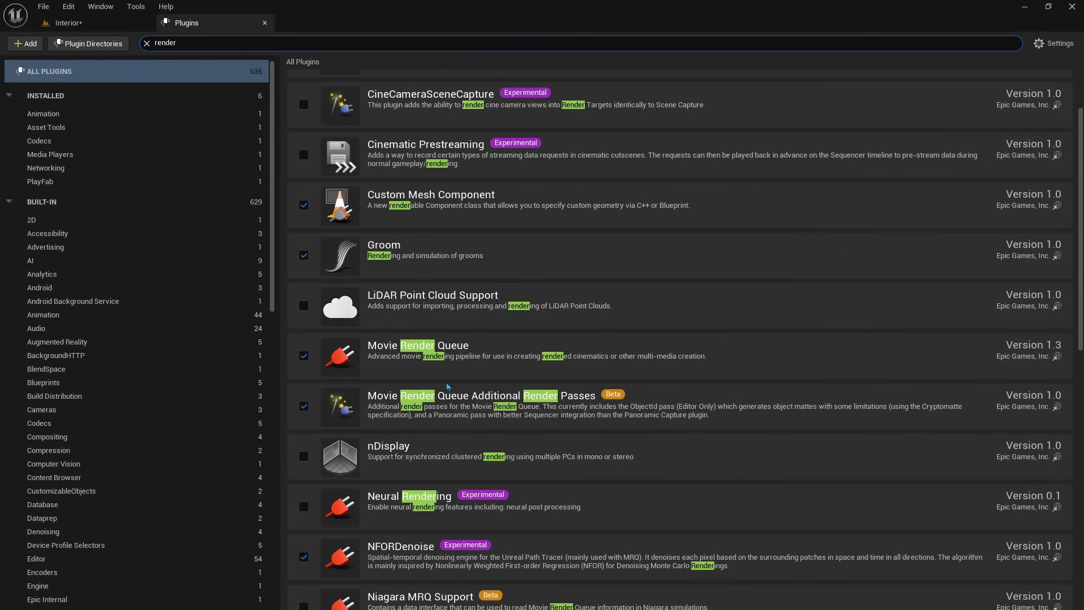
pyautogui.click(705, 415)
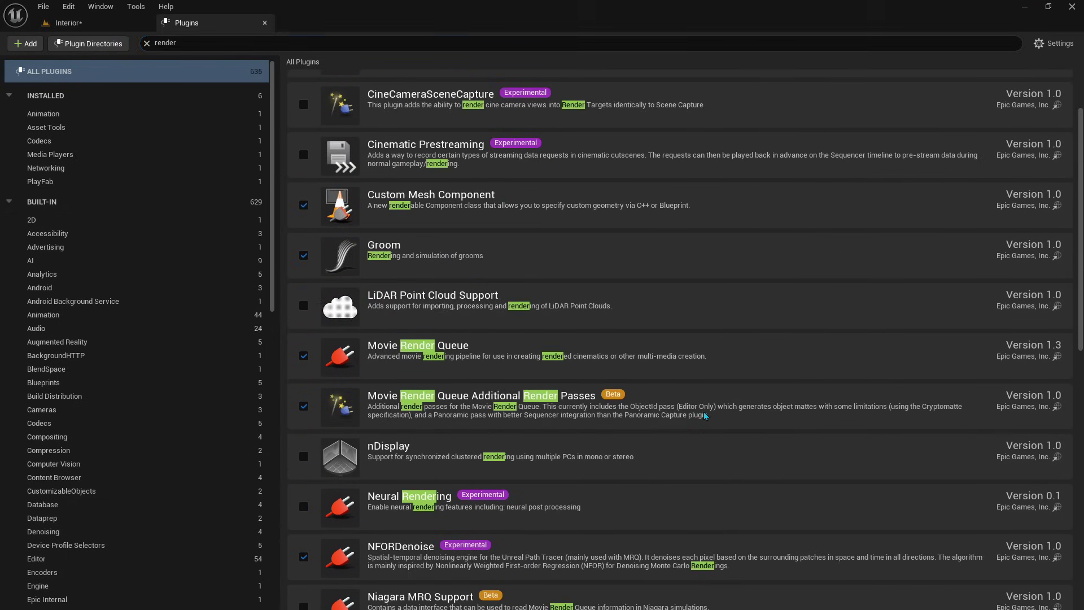
pyautogui.click(68, 23)
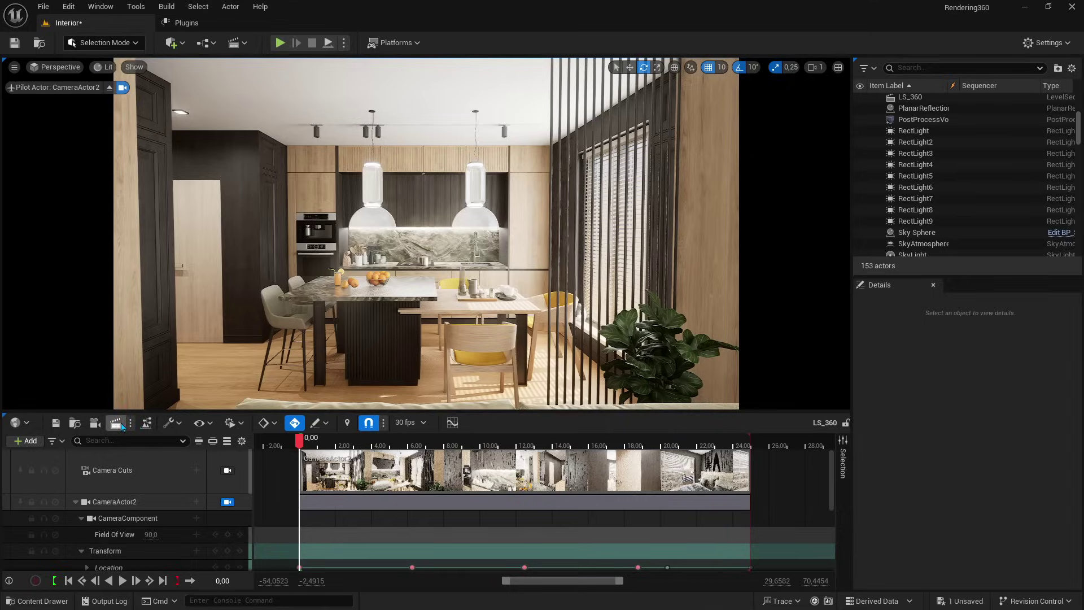
# - Queue the LS_360 job, disable Deferred Rendering and add the Panoramic Rendering setting to its config
pyautogui.click(118, 425)
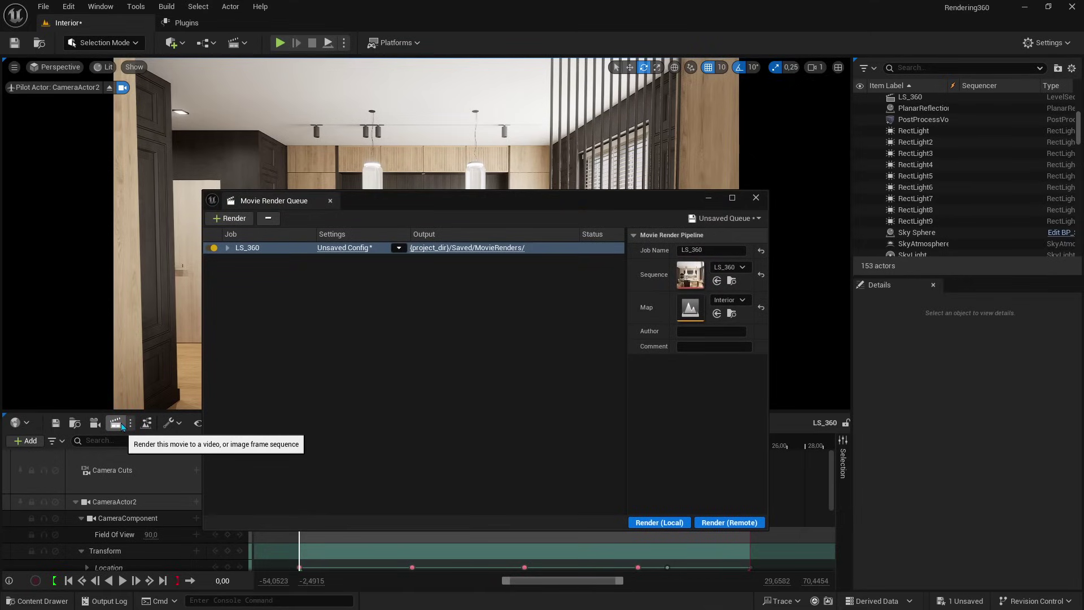
pyautogui.click(337, 254)
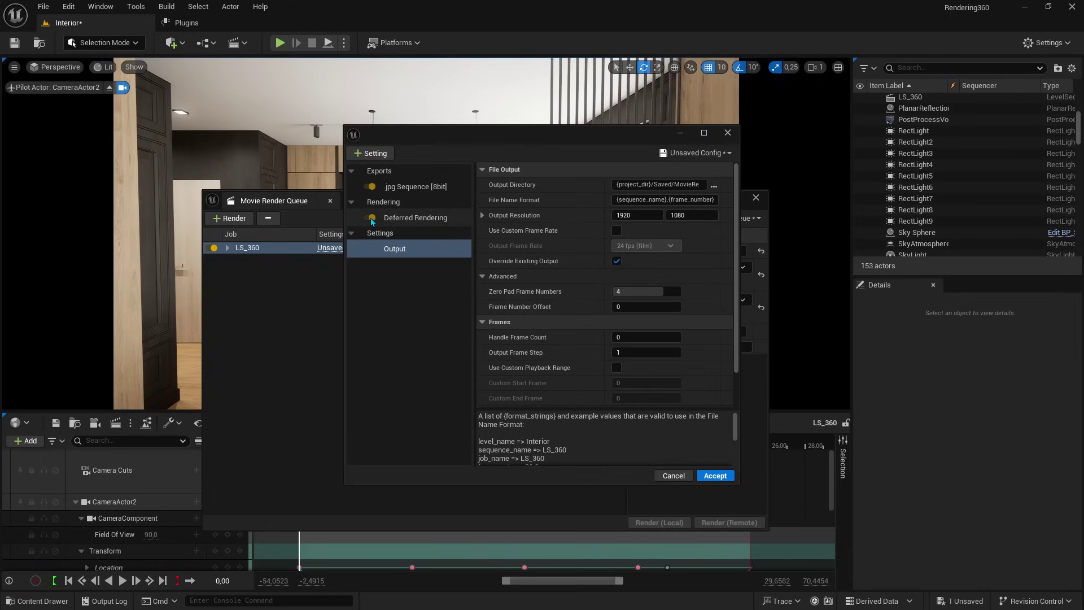
pyautogui.click(371, 219)
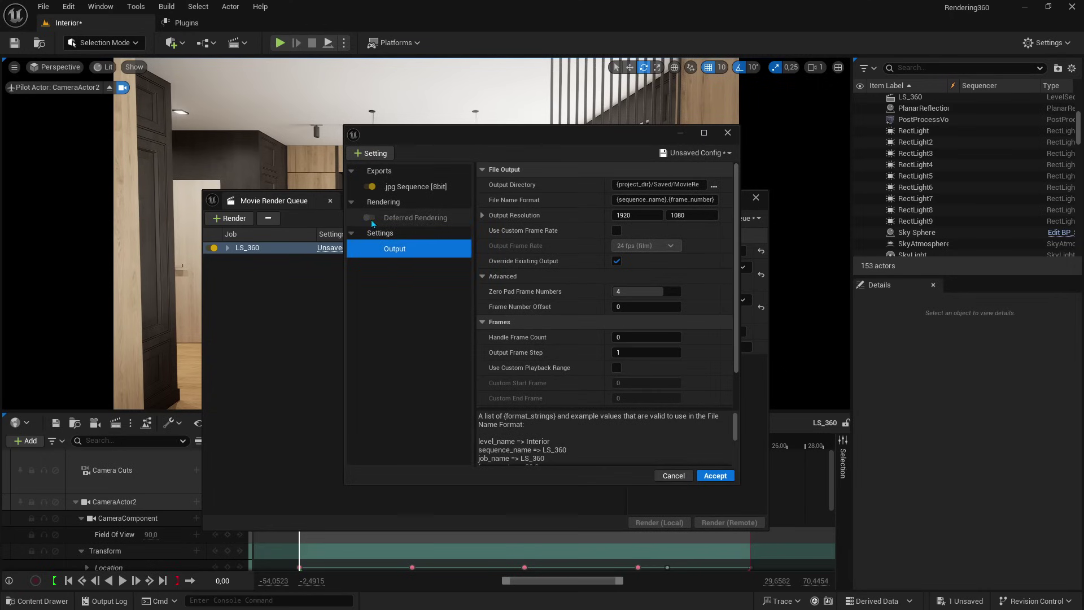
pyautogui.click(387, 158)
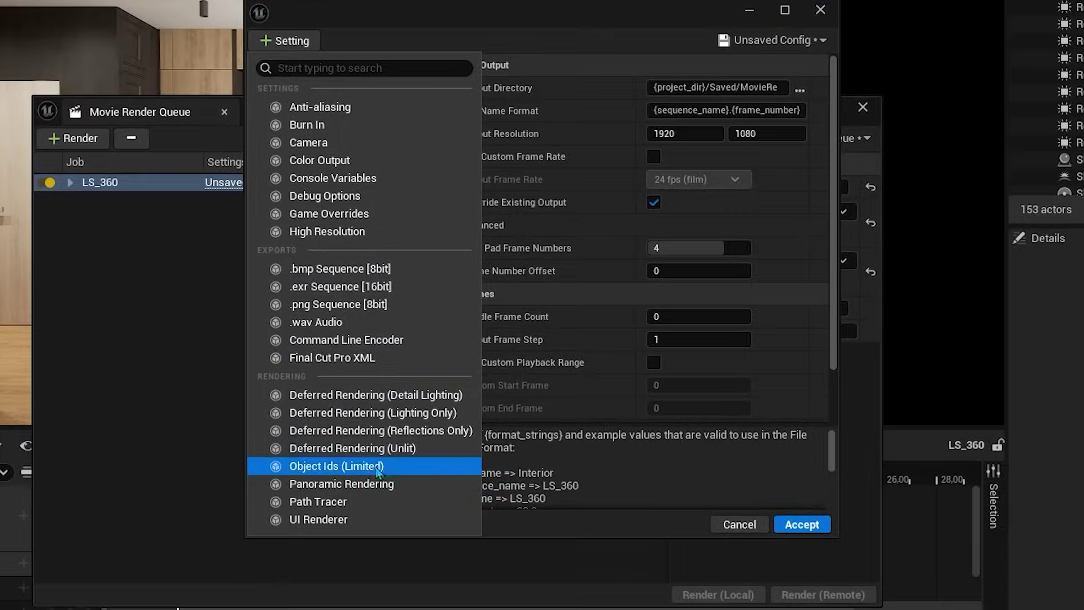
pyautogui.click(353, 486)
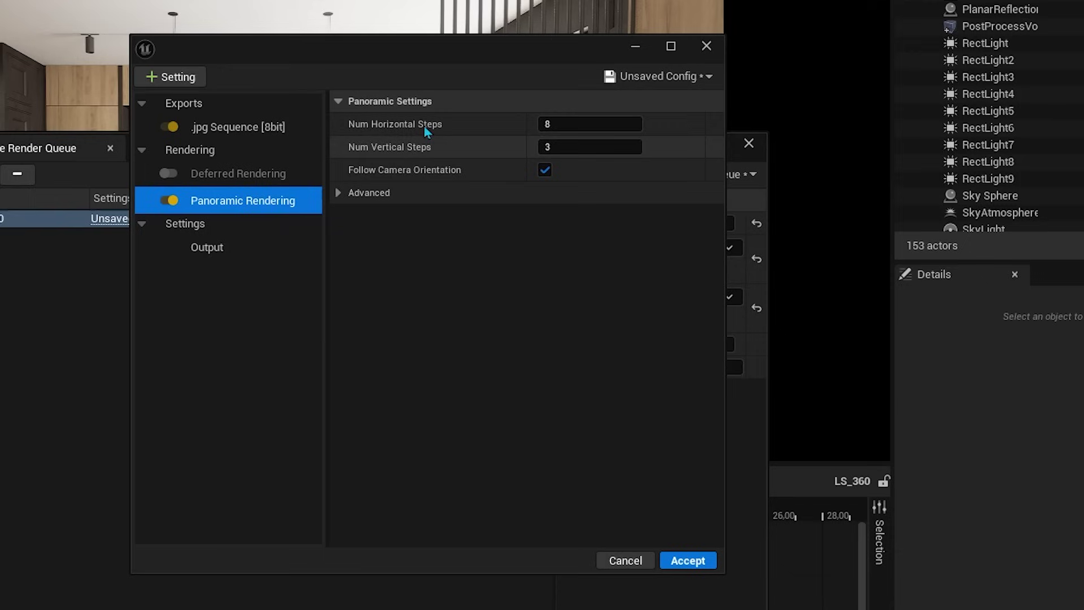
pyautogui.moveTo(397, 132)
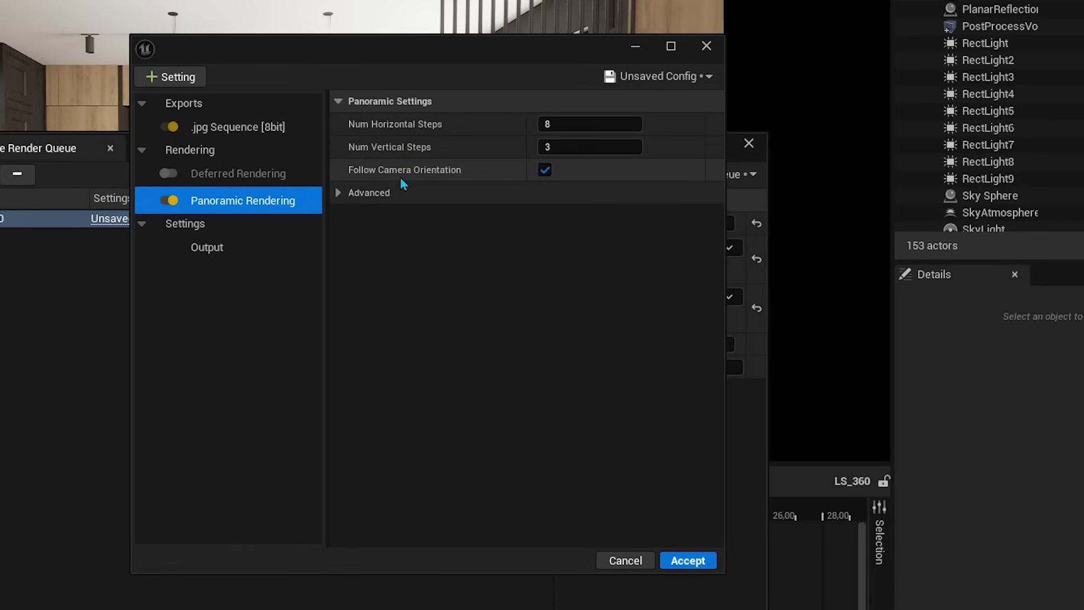
pyautogui.moveTo(386, 179)
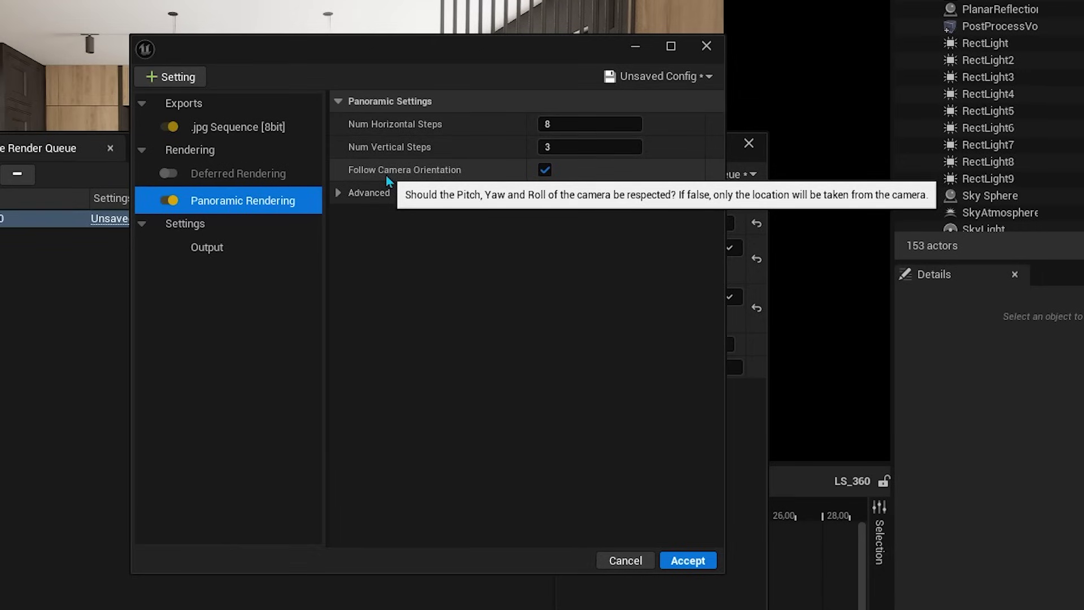
# - Leave Follow Camera Orientation enabled for the panorama and display the Output settings
pyautogui.click(544, 175)
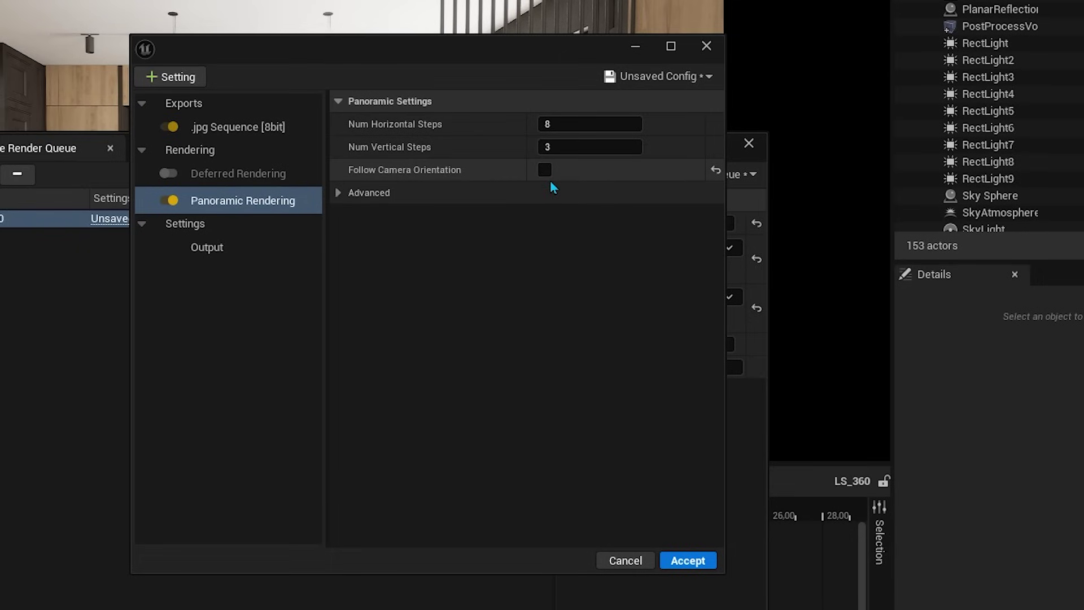
pyautogui.click(547, 178)
pyautogui.moveTo(453, 178)
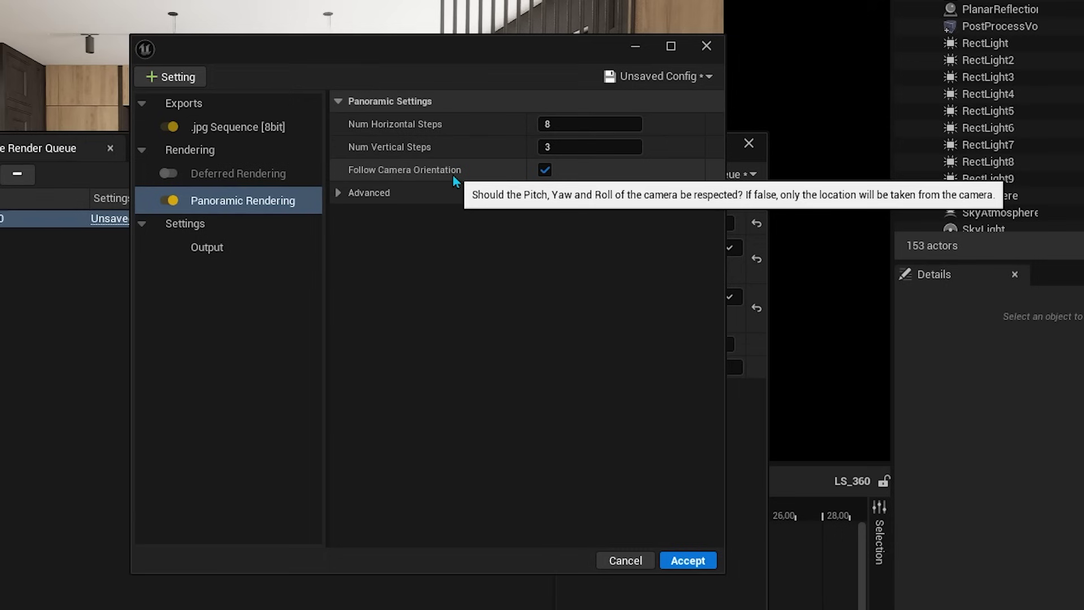
pyautogui.click(277, 254)
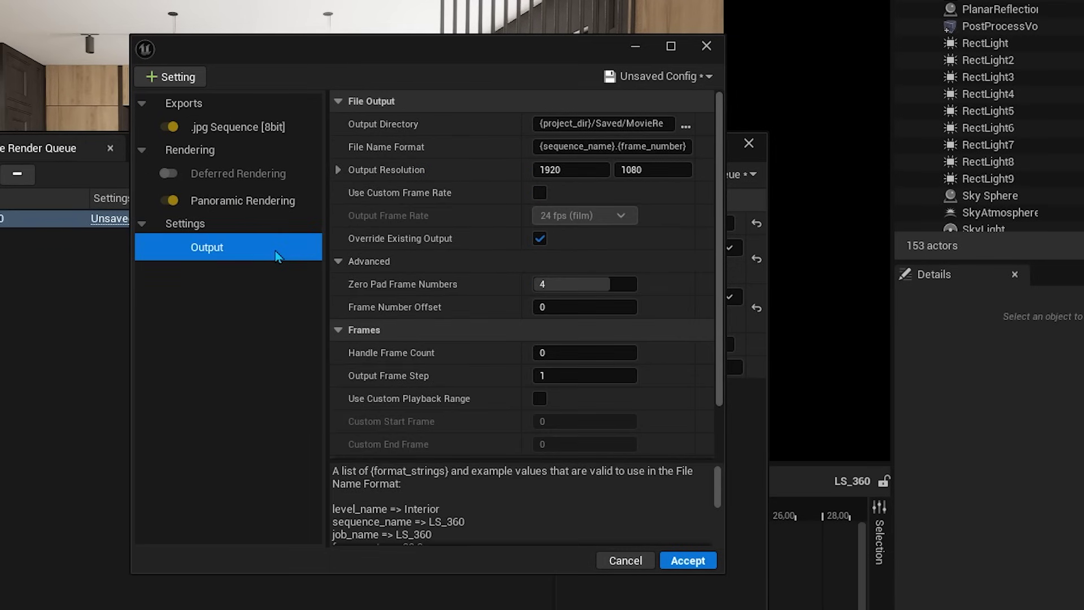
# - Multiply the 1920×1080 output resolution by 4 to get 7680×4320
pyautogui.click(585, 173)
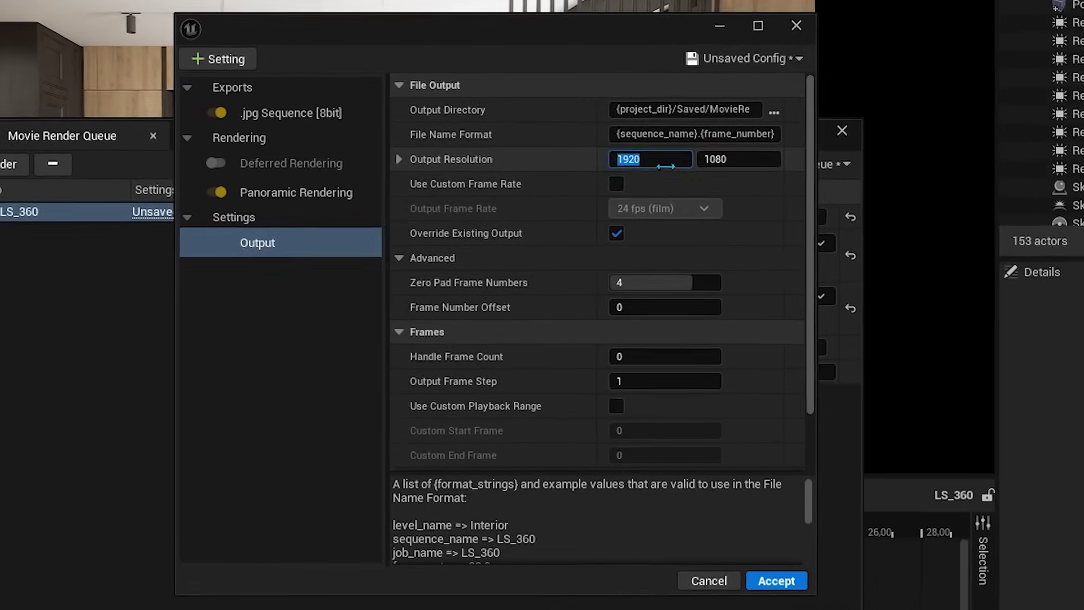
pyautogui.click(661, 159)
pyautogui.write('*')
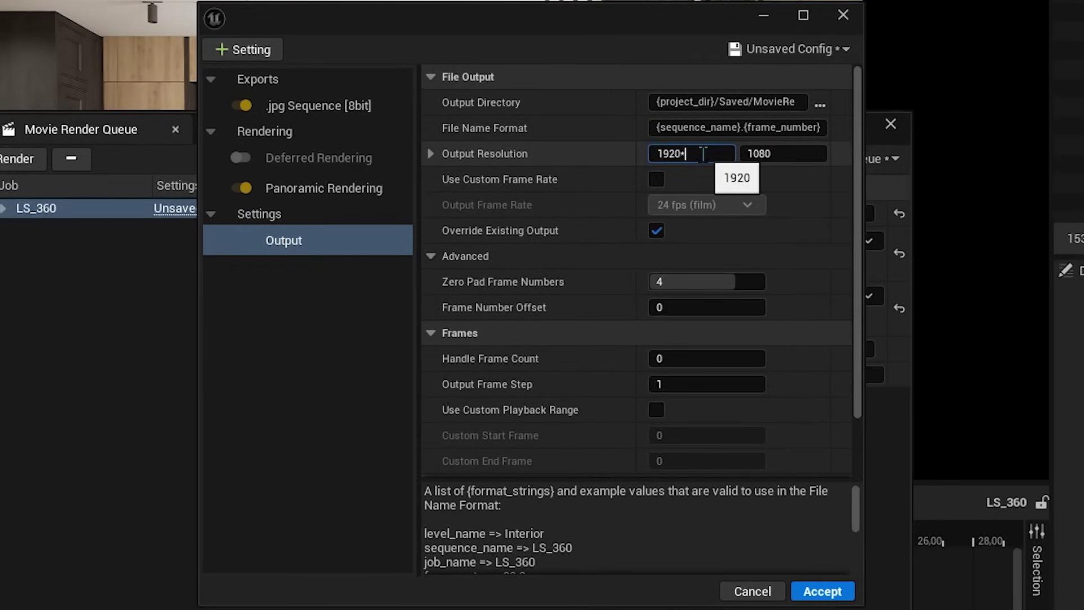
pyautogui.write('4')
pyautogui.press('Return')
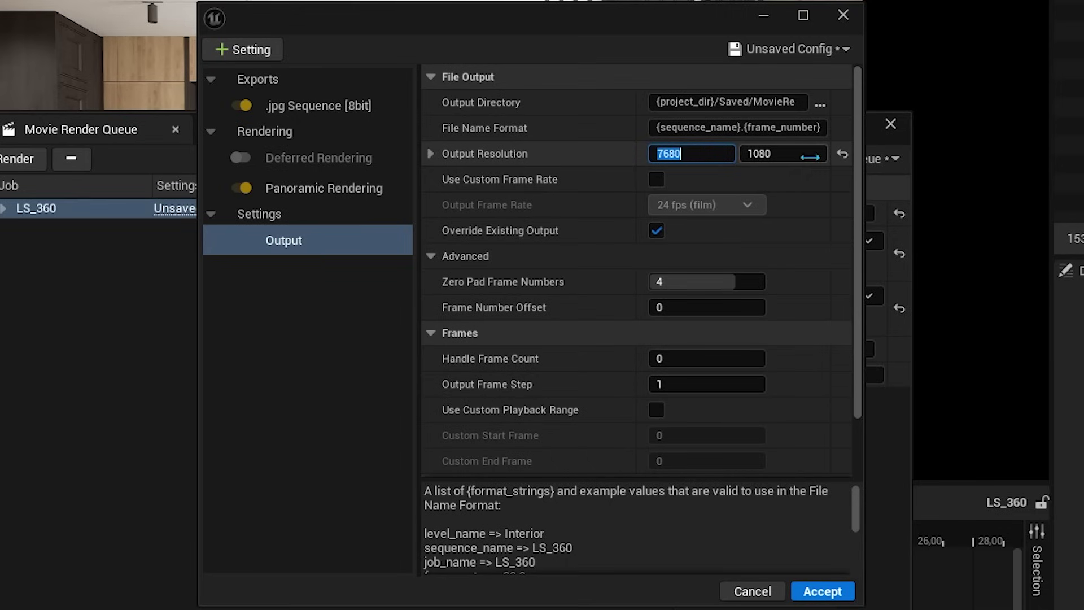
pyautogui.click(788, 153)
pyautogui.click(788, 152)
pyautogui.write('*')
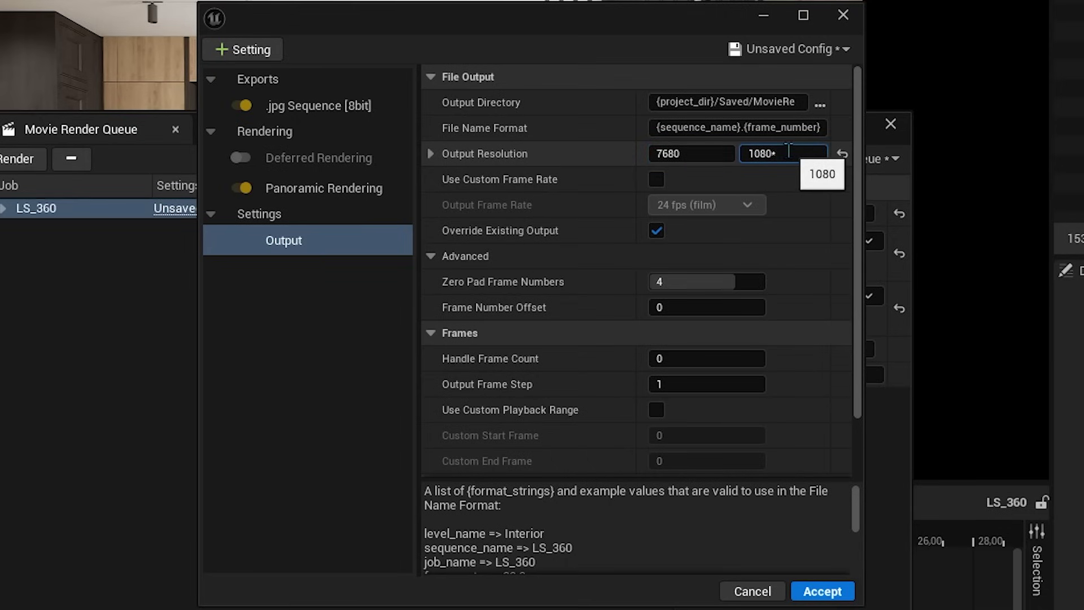
pyautogui.write('4')
pyautogui.press('Return')
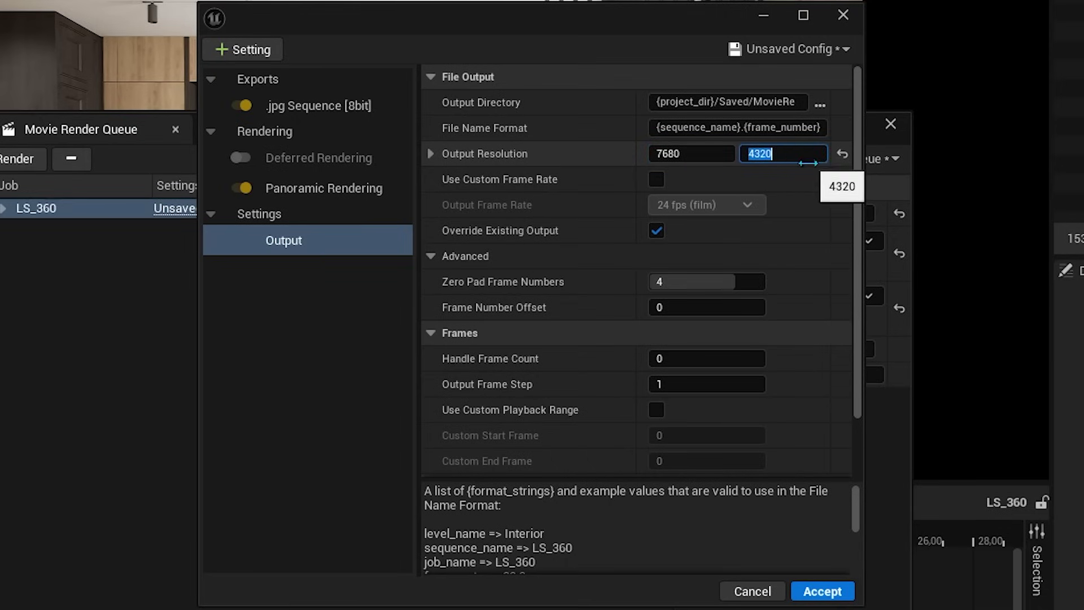
pyautogui.click(810, 172)
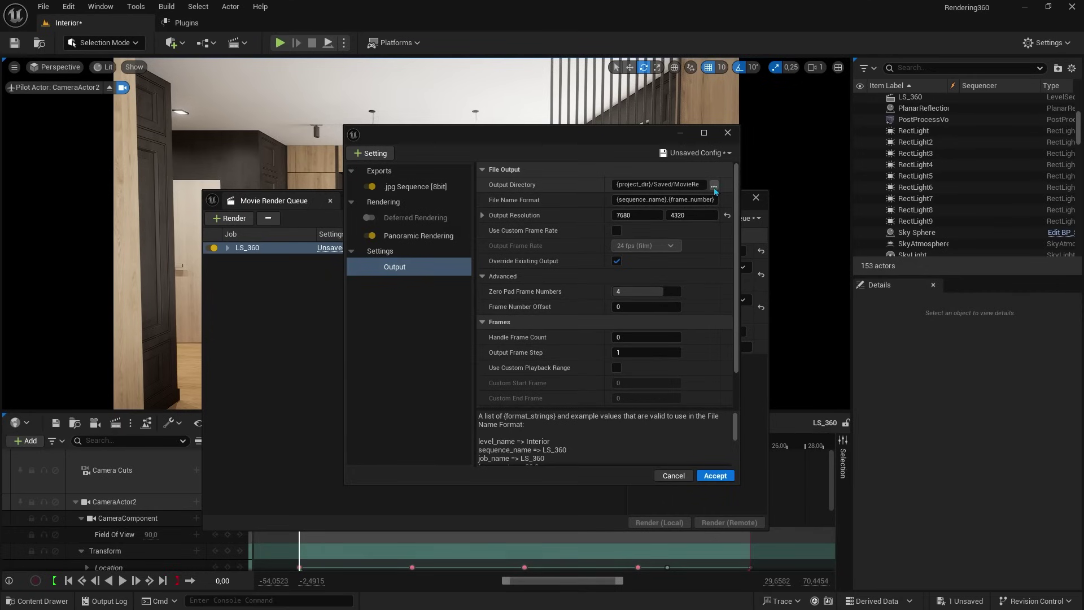
# - Set the Output Directory to the Desktop 360 folder, then return to Panoramic Rendering settings
pyautogui.click(714, 186)
pyautogui.click(393, 257)
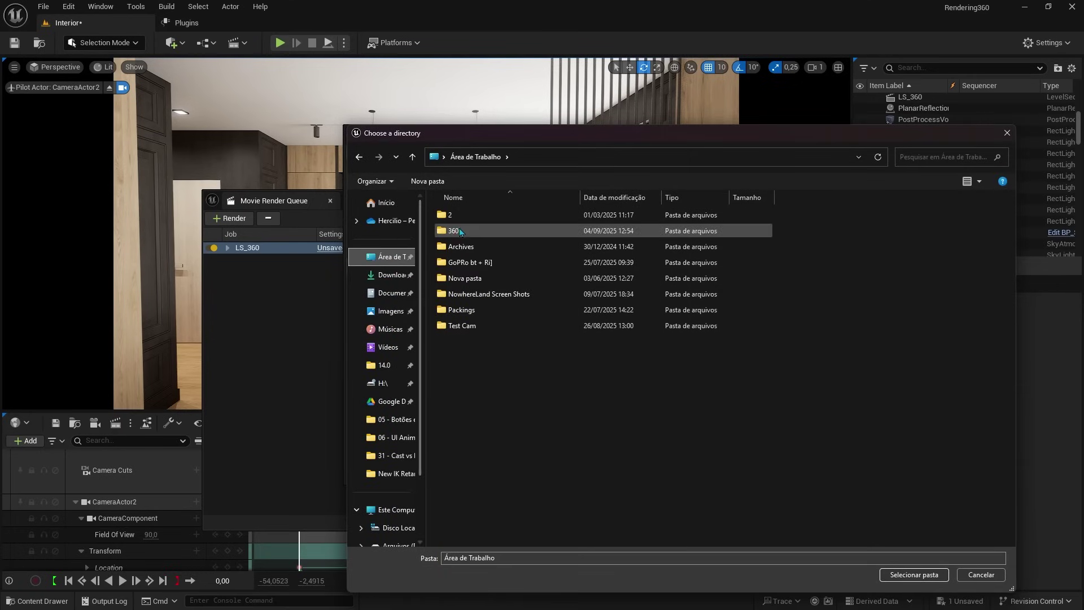
pyautogui.doubleClick(463, 230)
pyautogui.click(902, 575)
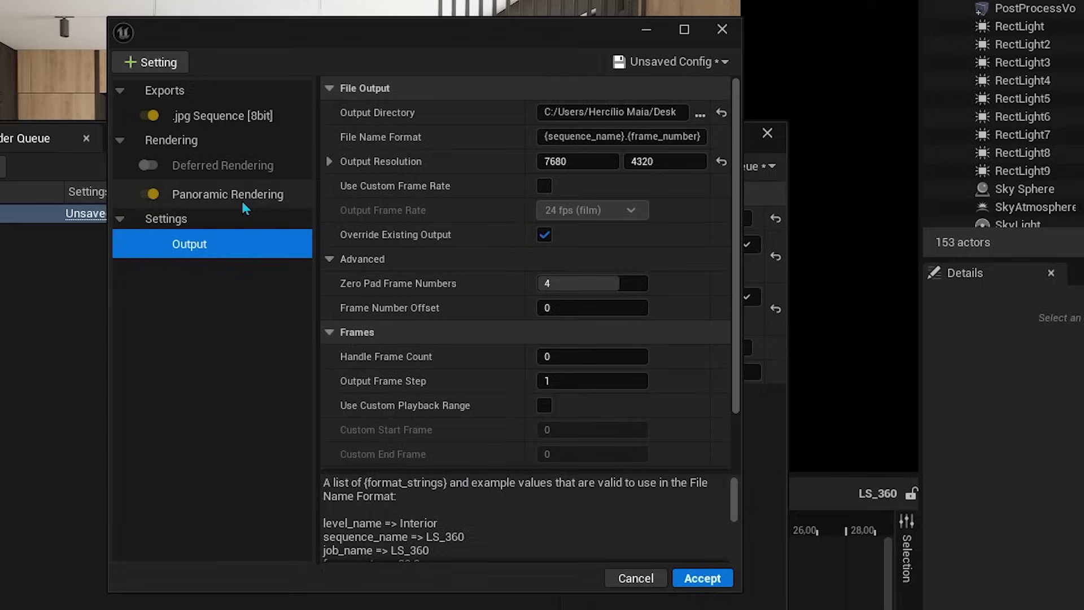
pyautogui.click(427, 241)
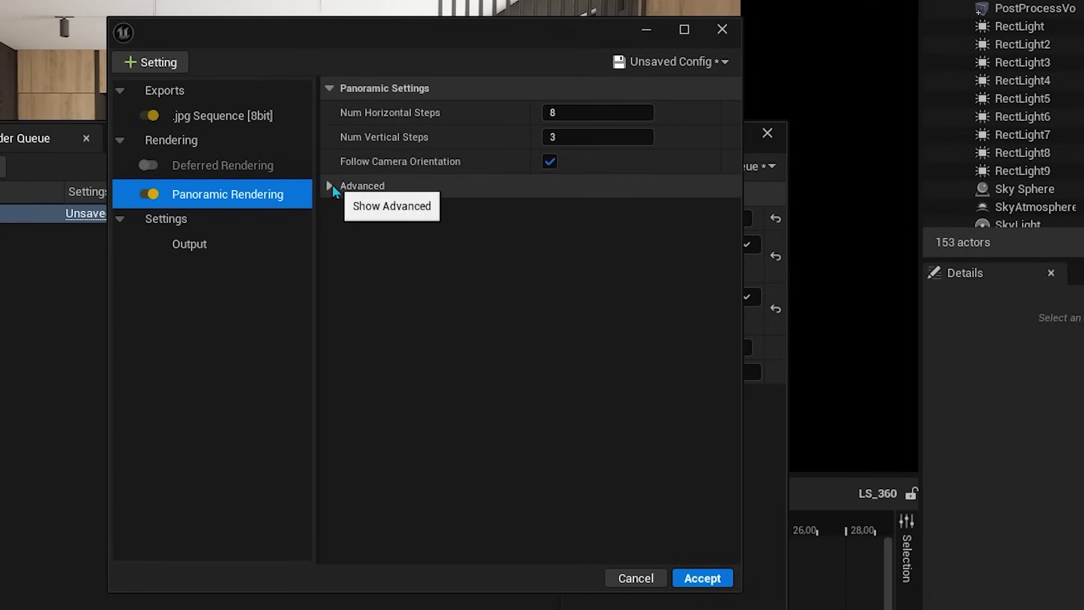
# - Expand the Advanced panoramic options, then select the PostProcessVolume to view its details
pyautogui.click(331, 186)
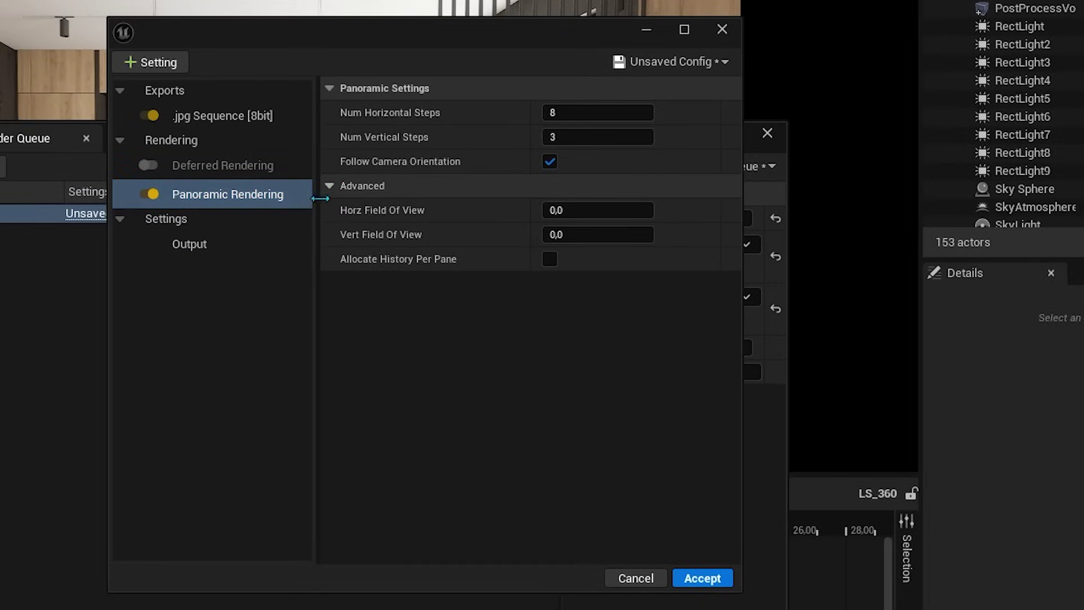
pyautogui.moveTo(363, 262)
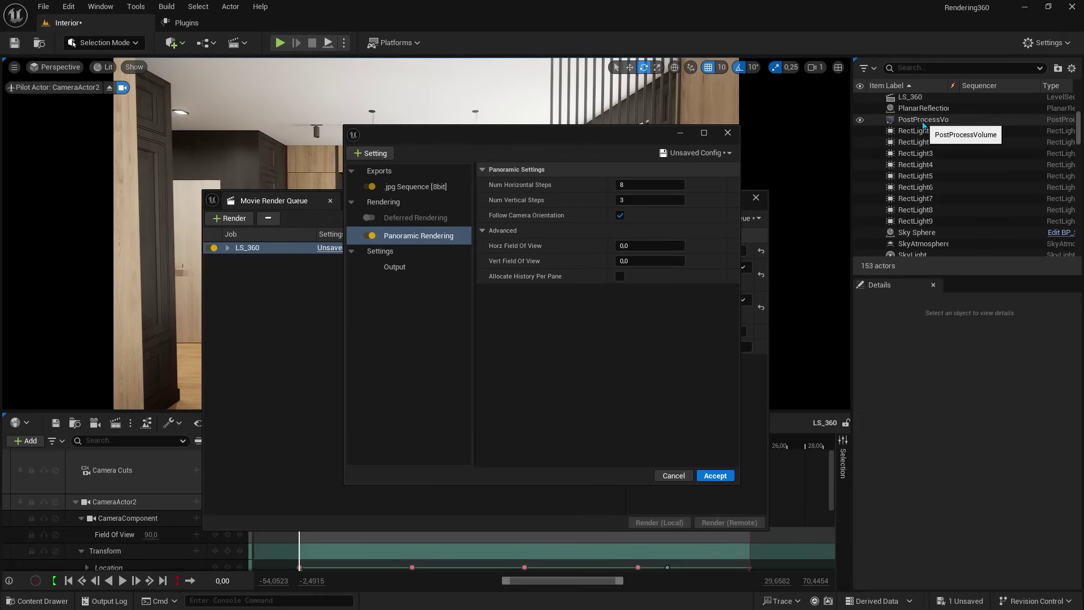
pyautogui.click(920, 119)
pyautogui.click(680, 132)
pyautogui.click(706, 198)
# - Set the PostProcessVolume's Metering Mode to Manual with Exposure Compensation 11
pyautogui.click(903, 365)
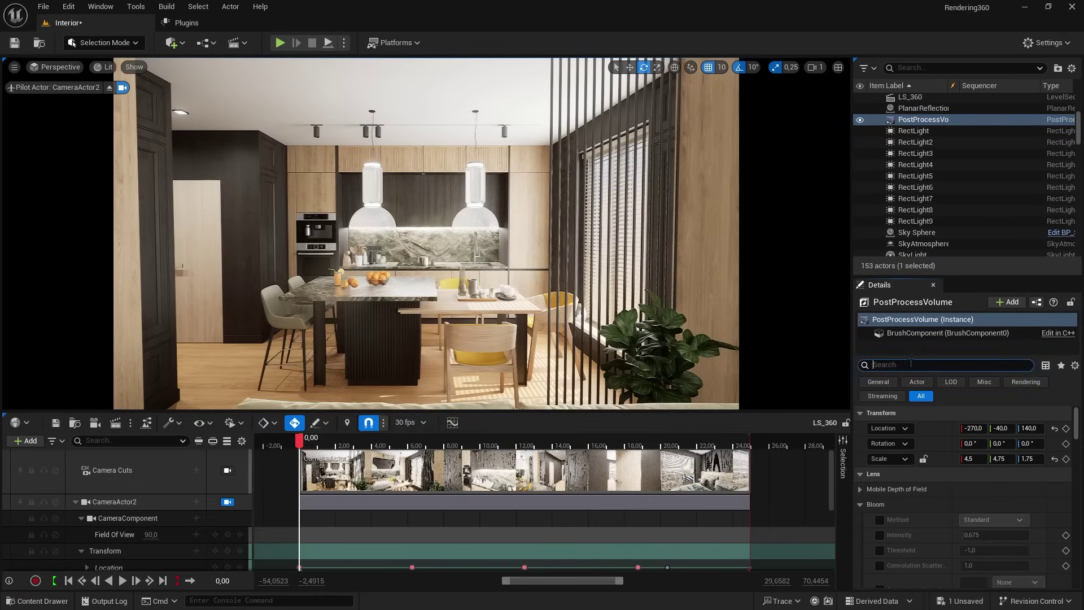
pyautogui.write('exp')
pyautogui.click(880, 444)
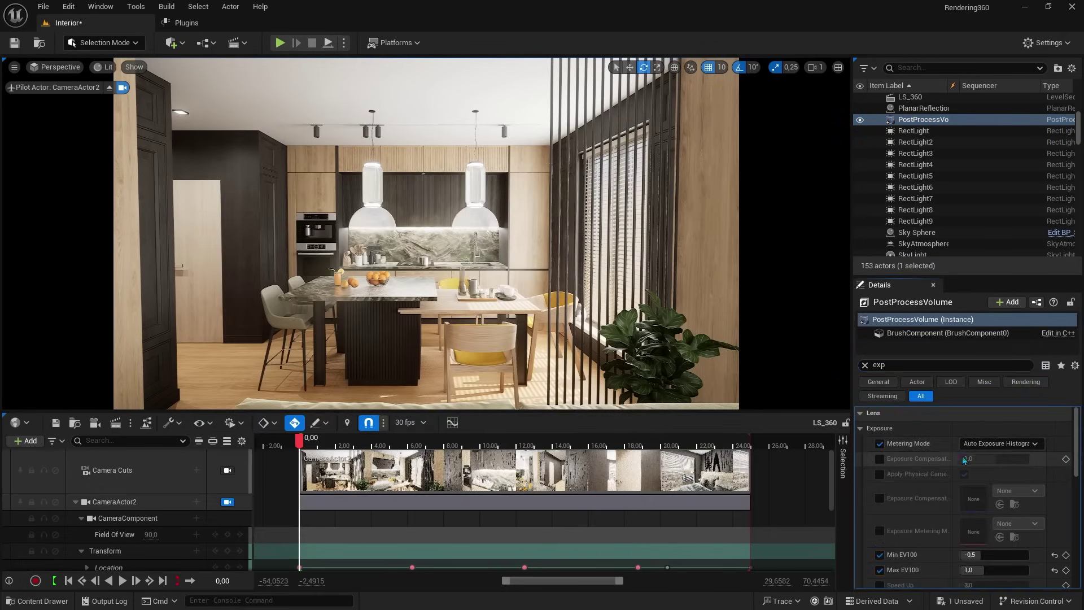
pyautogui.click(999, 443)
pyautogui.click(973, 476)
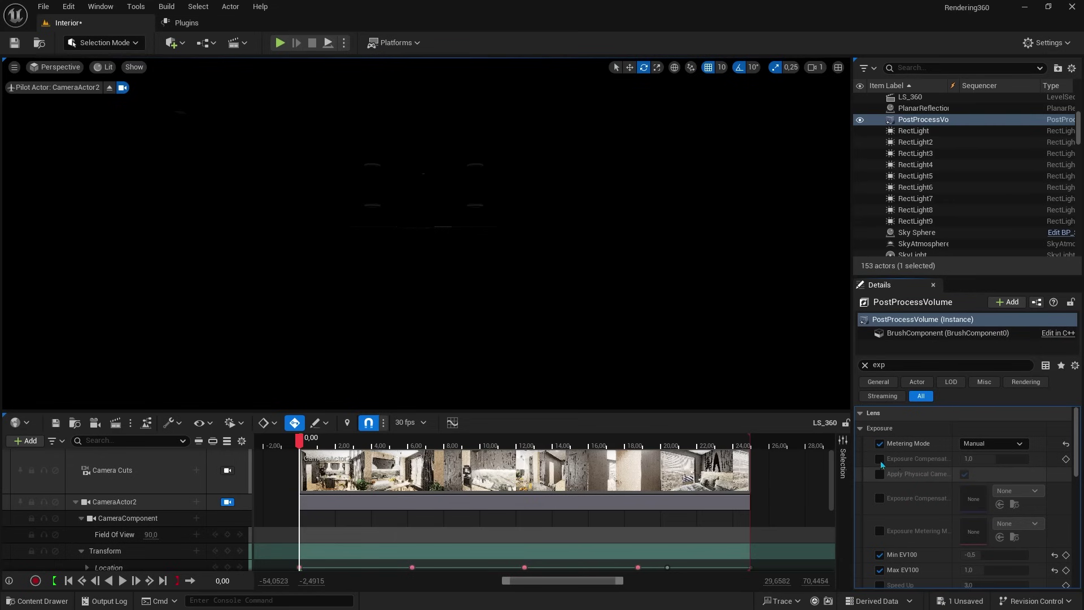
pyautogui.moveTo(982, 458); pyautogui.dragTo(1016, 458)
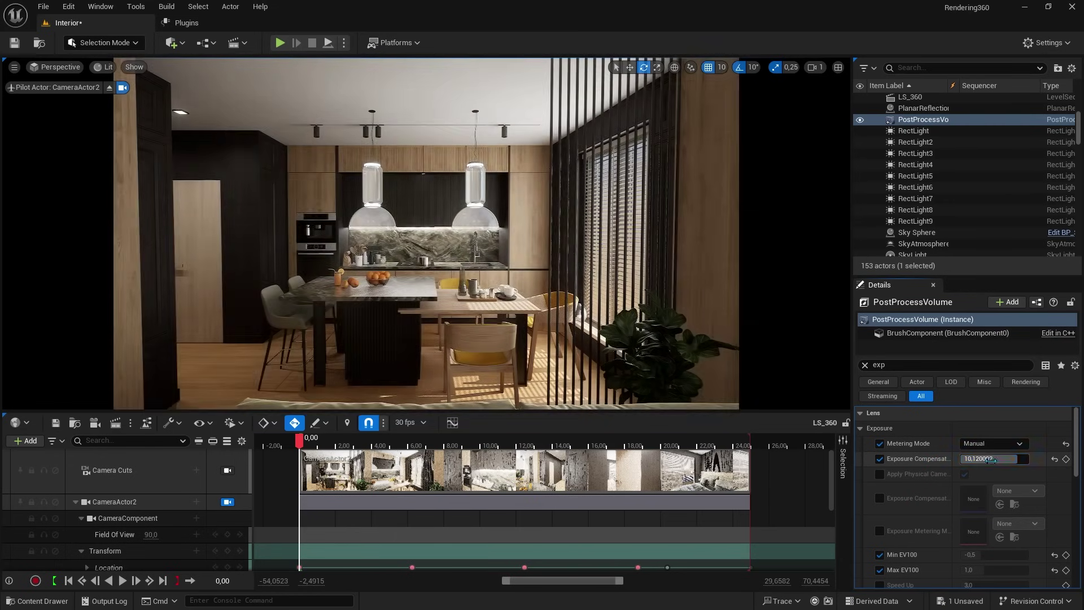
pyautogui.click(992, 459)
pyautogui.write('11')
pyautogui.press('Return')
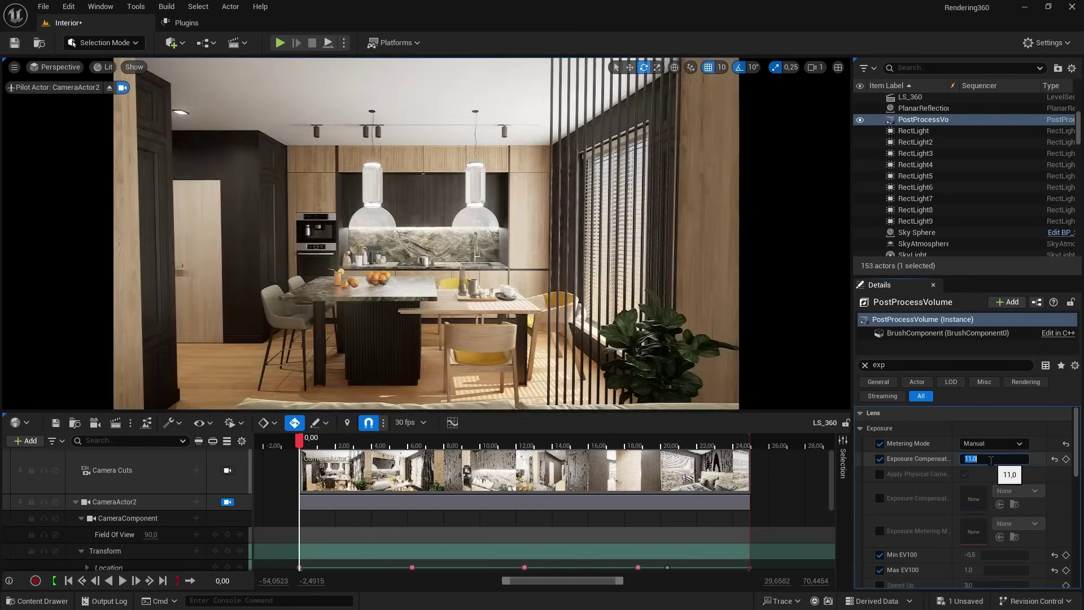
# - Save the render settings as the '360Rendering' preset, accept them, and render LS_360 locally
pyautogui.click(720, 152)
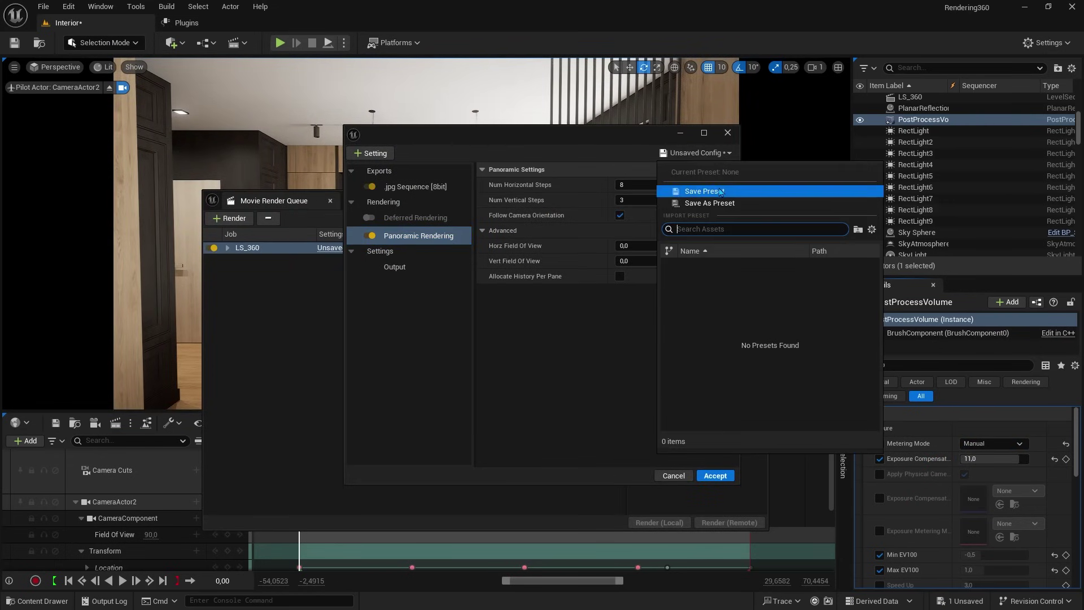
pyautogui.click(717, 190)
pyautogui.write('360Rendering')
pyautogui.press('Return')
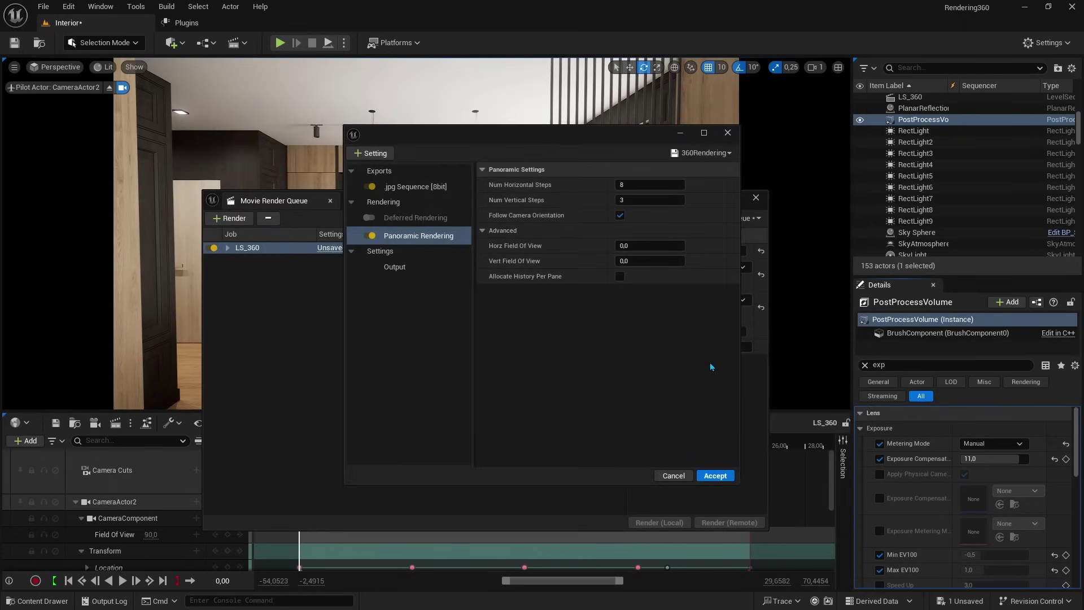
pyautogui.click(716, 477)
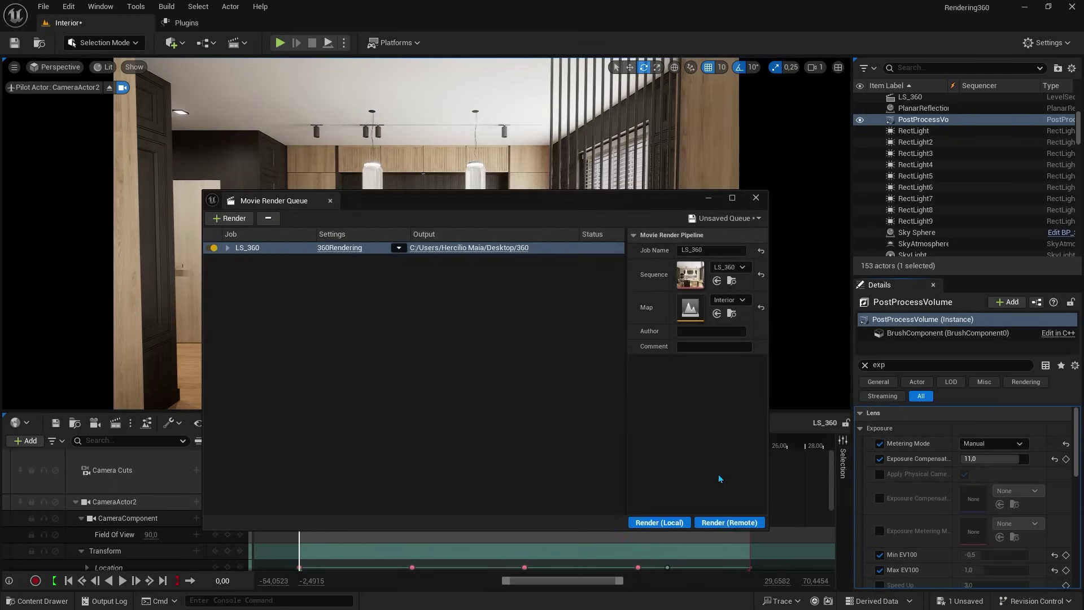
pyautogui.click(667, 524)
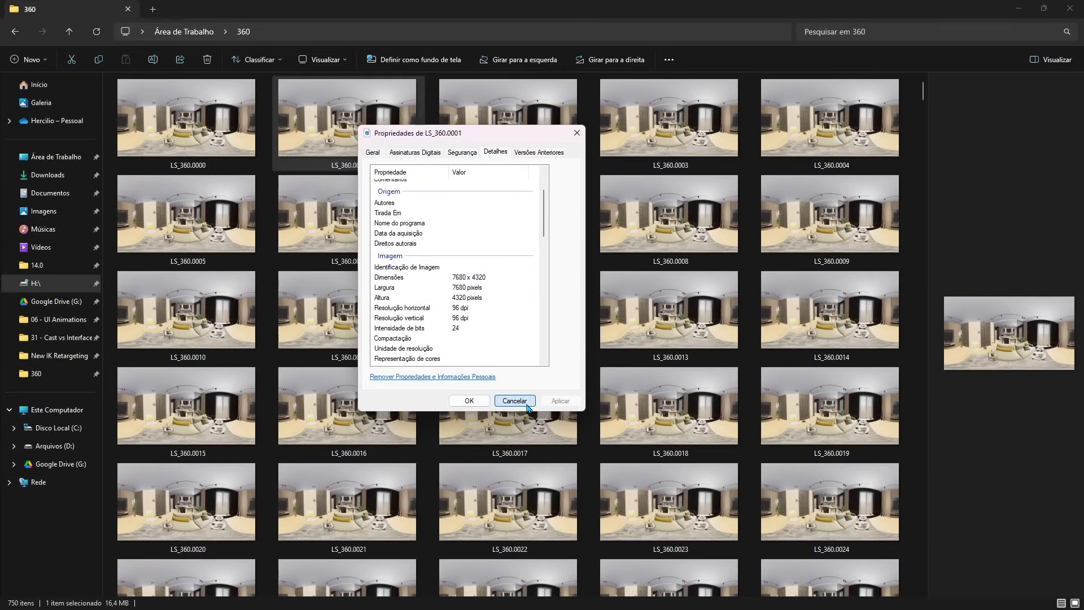
# - Close Properties, look through the 750 rendered frames, and drop one into the RenderStuff 360° viewer
pyautogui.click(528, 402)
pyautogui.scroll(-10, 570, 206)
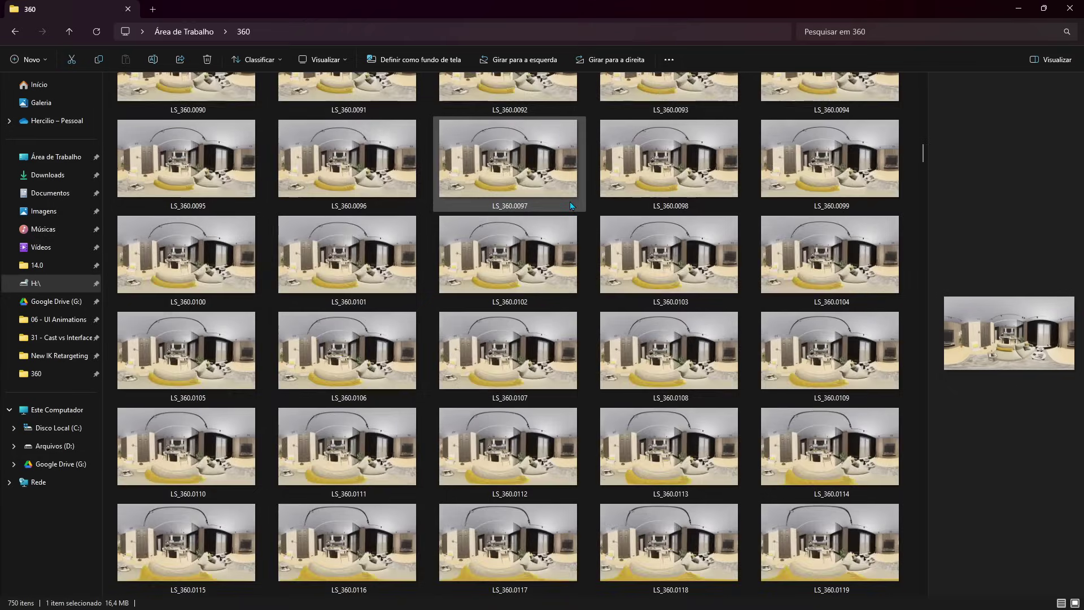
pyautogui.scroll(-10, 570, 205)
pyautogui.scroll(-10, 570, 206)
pyautogui.scroll(-10, 570, 205)
pyautogui.scroll(-8, 570, 205)
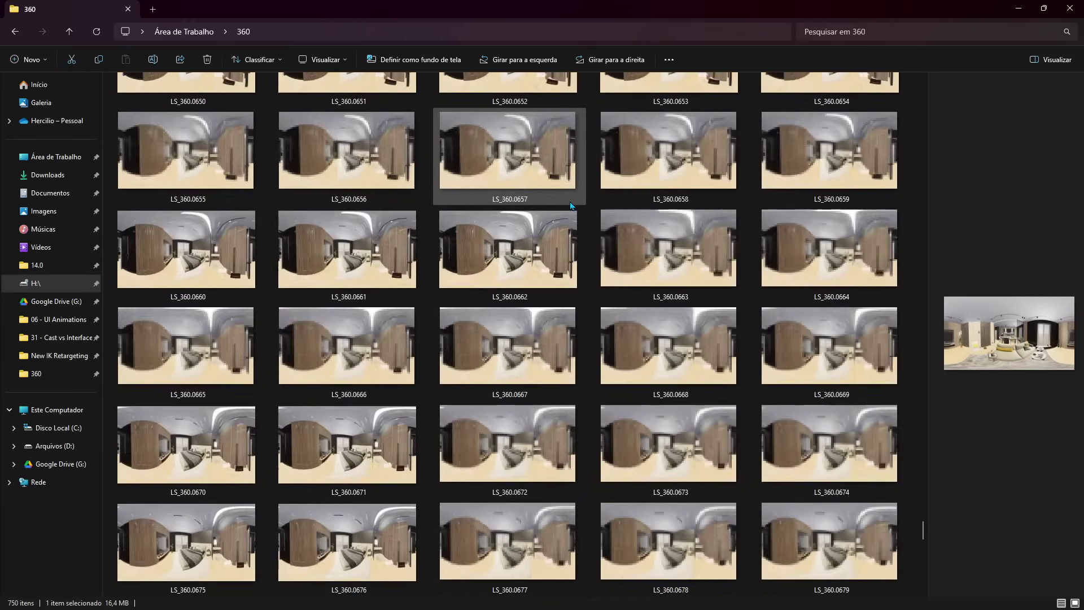
pyautogui.scroll(-3, 570, 206)
pyautogui.scroll(12, 570, 206)
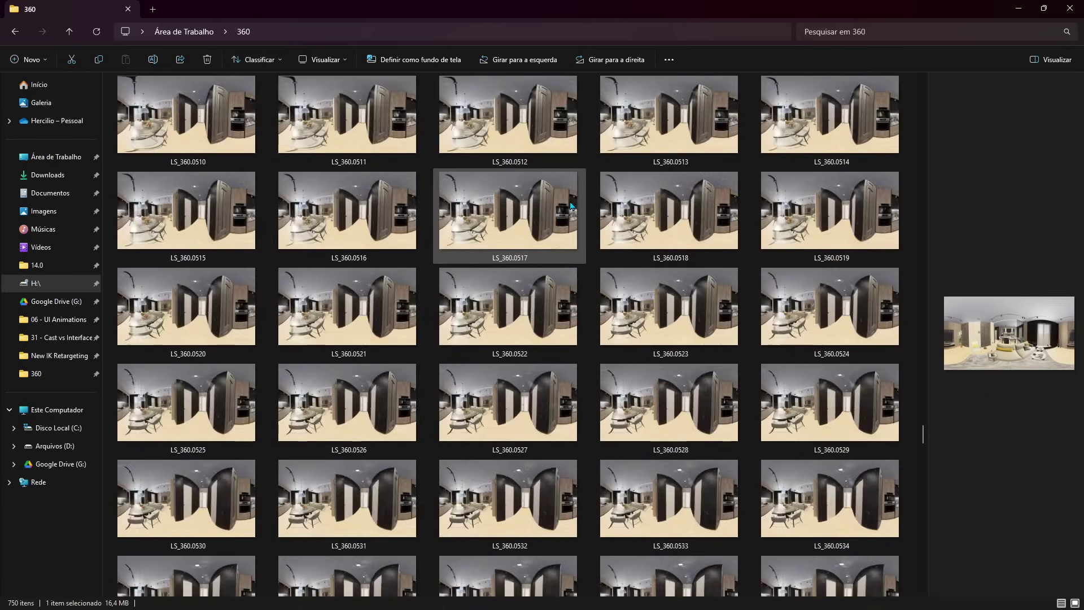
pyautogui.scroll(12, 570, 206)
pyautogui.scroll(12, 570, 206)
pyautogui.scroll(10, 570, 206)
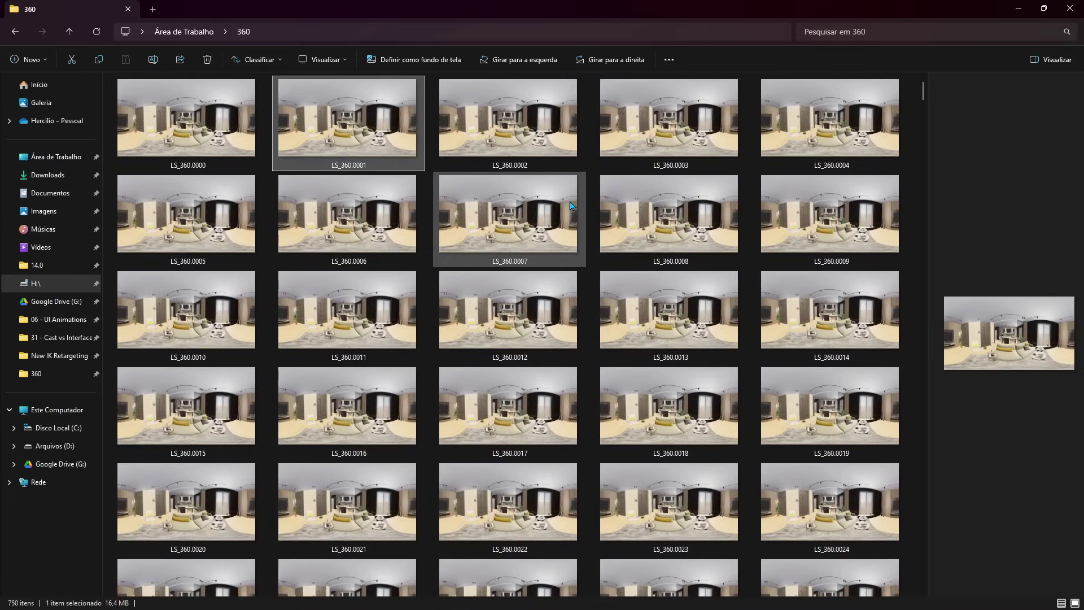
pyautogui.moveTo(571, 205)
pyautogui.mouseDown()
pyautogui.moveTo(470, 268)
pyautogui.moveTo(619, 286)
pyautogui.mouseUp()
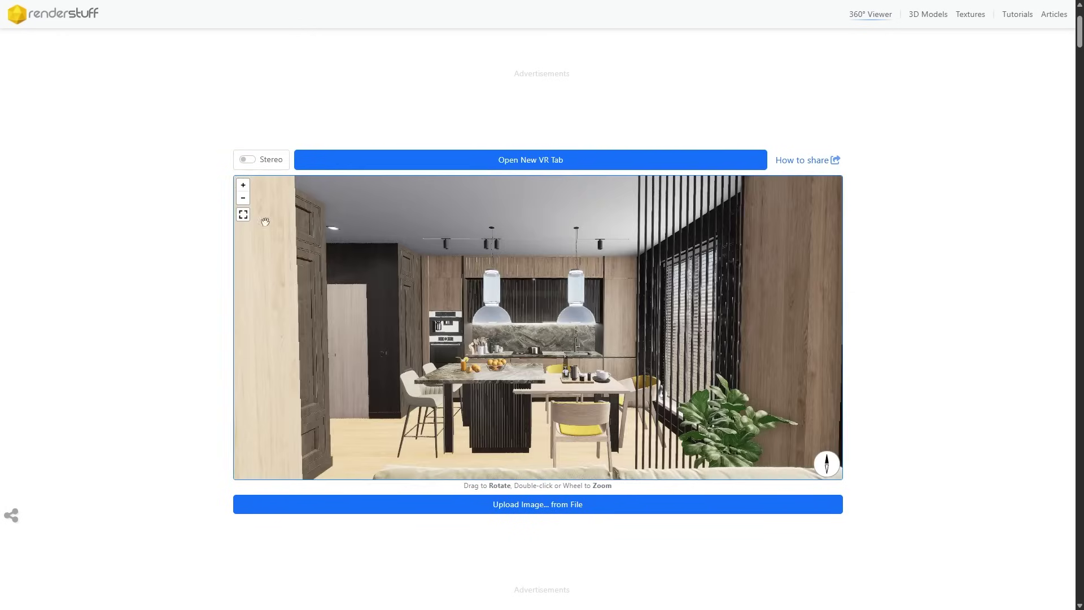
# - Show the kitchen panorama full screen and rotate it toward the sofa and armchair
pyautogui.click(242, 214)
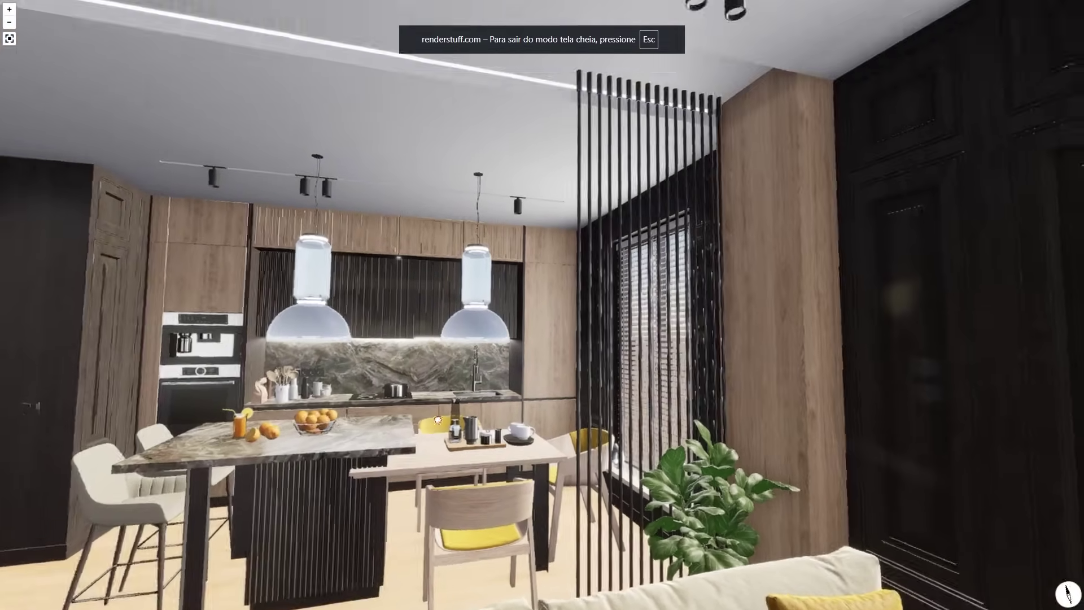
pyautogui.moveTo(438, 420); pyautogui.dragTo(568, 378)
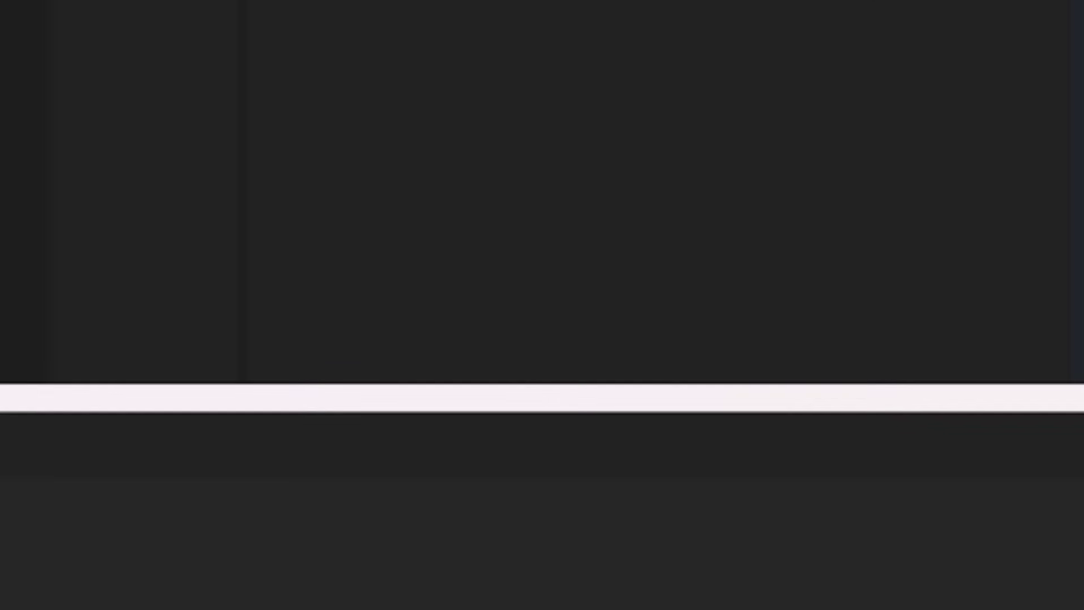
# - Import the LS_360 frames, starting from LS_360.0000, as an image sequence
pyautogui.doubleClick(948, 153)
pyautogui.click(128, 96)
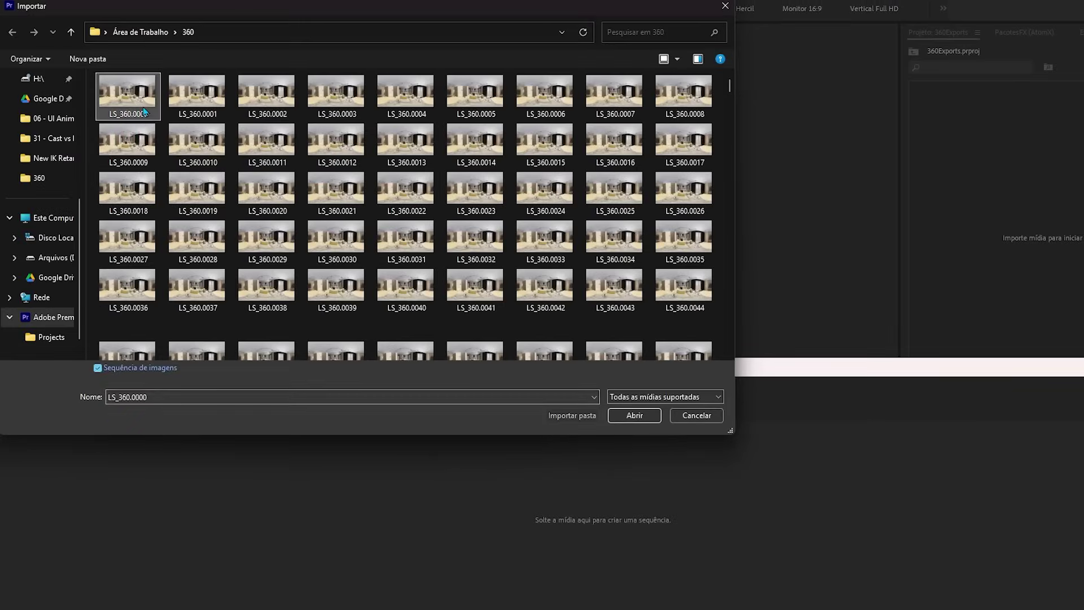
pyautogui.click(108, 368)
pyautogui.click(633, 417)
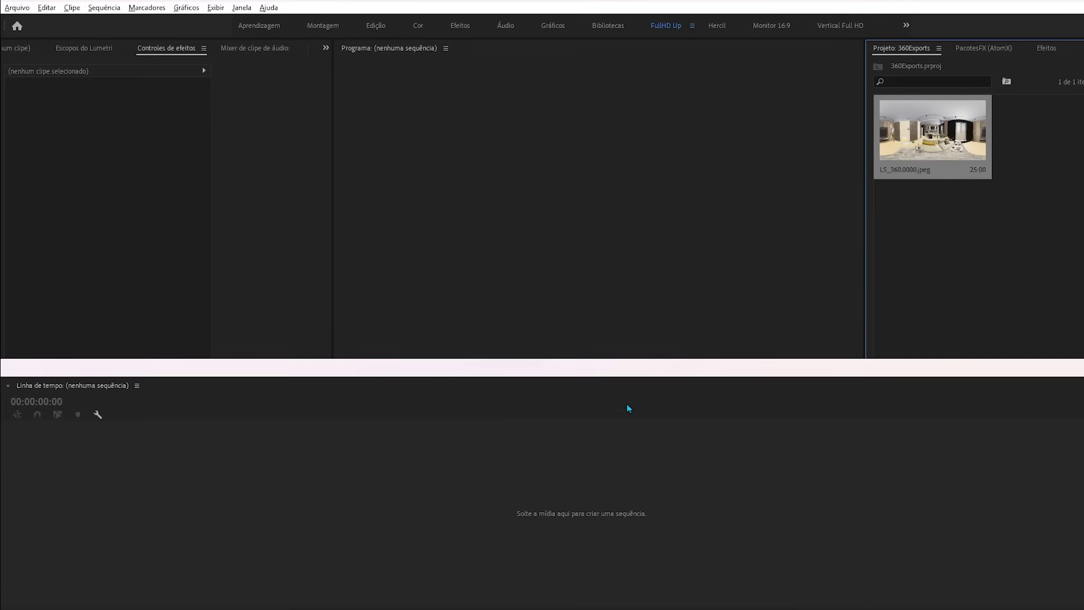
# - Export the clip as an H.264 VR video with maximum render quality
pyautogui.rightClick(898, 133)
pyautogui.click(966, 604)
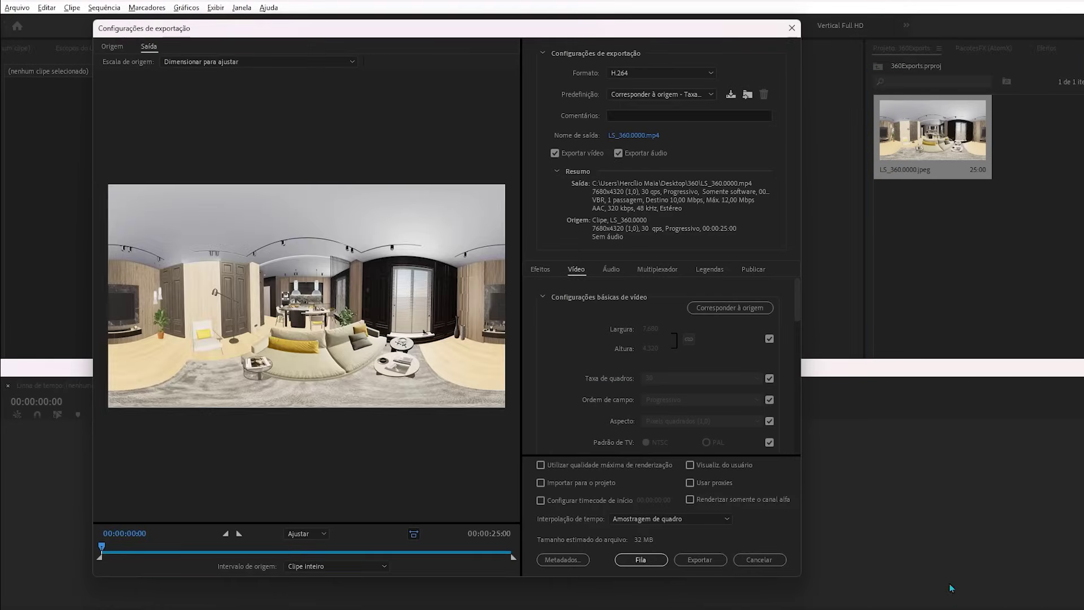
pyautogui.scroll(-5, 782, 389)
pyautogui.scroll(-5, 783, 390)
pyautogui.scroll(-3, 783, 389)
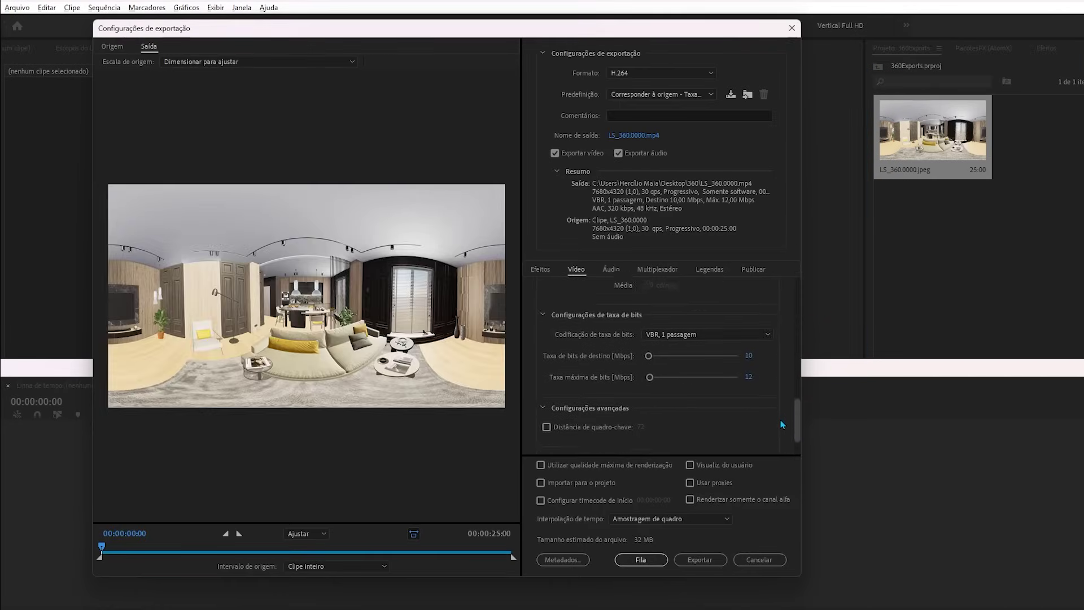
pyautogui.scroll(-3, 780, 419)
pyautogui.click(576, 431)
pyautogui.scroll(-2, 781, 410)
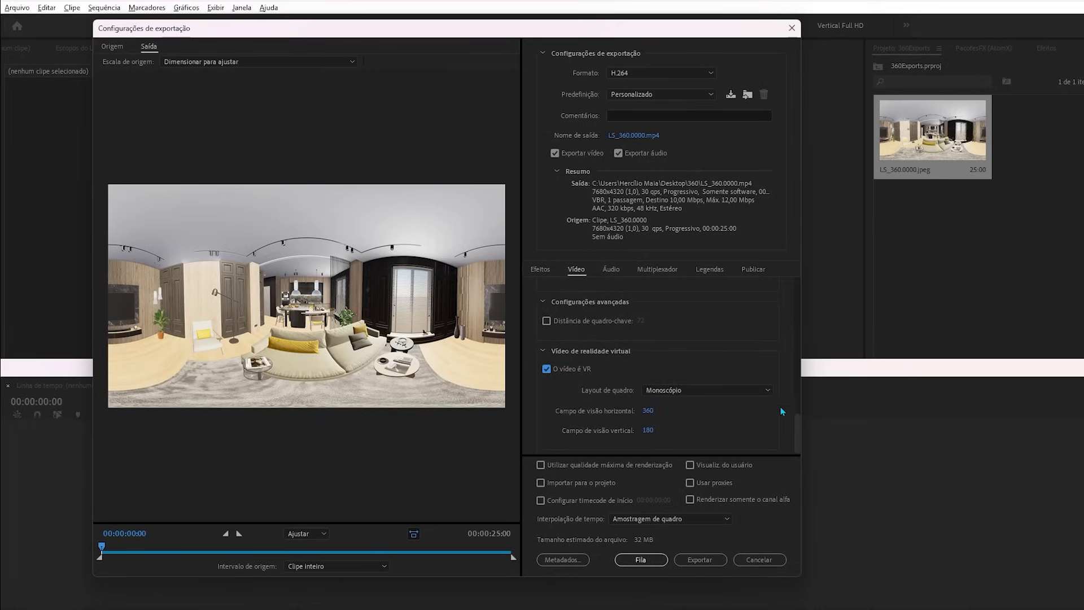
pyautogui.click(540, 464)
pyautogui.click(711, 558)
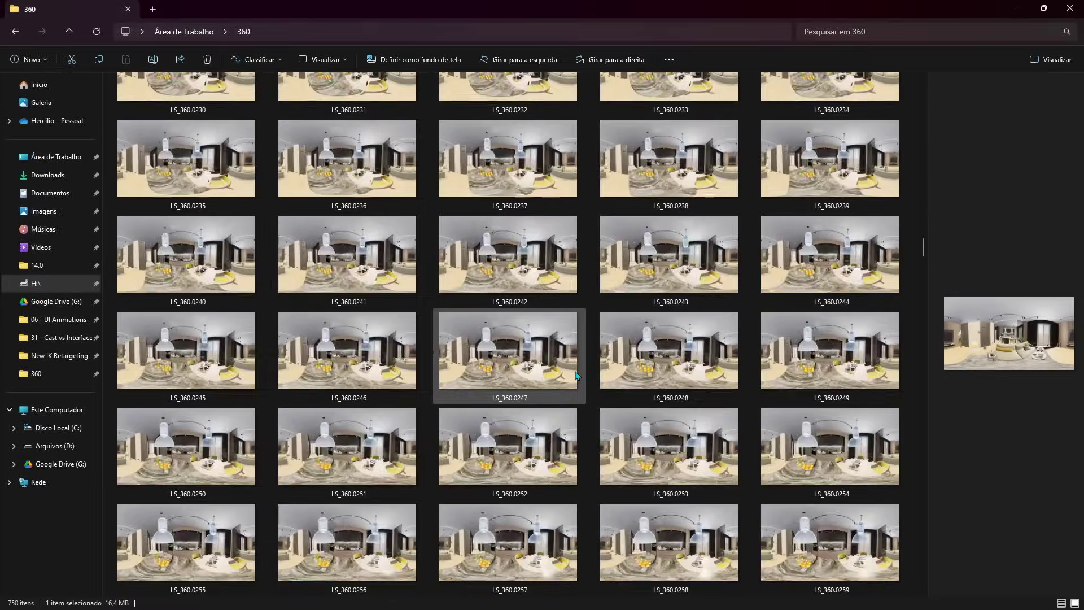
# - Zoom out on the bedroom panorama and turn it toward the wardrobe wall
pyautogui.scroll(-10, 577, 375)
pyautogui.scroll(-10, 577, 374)
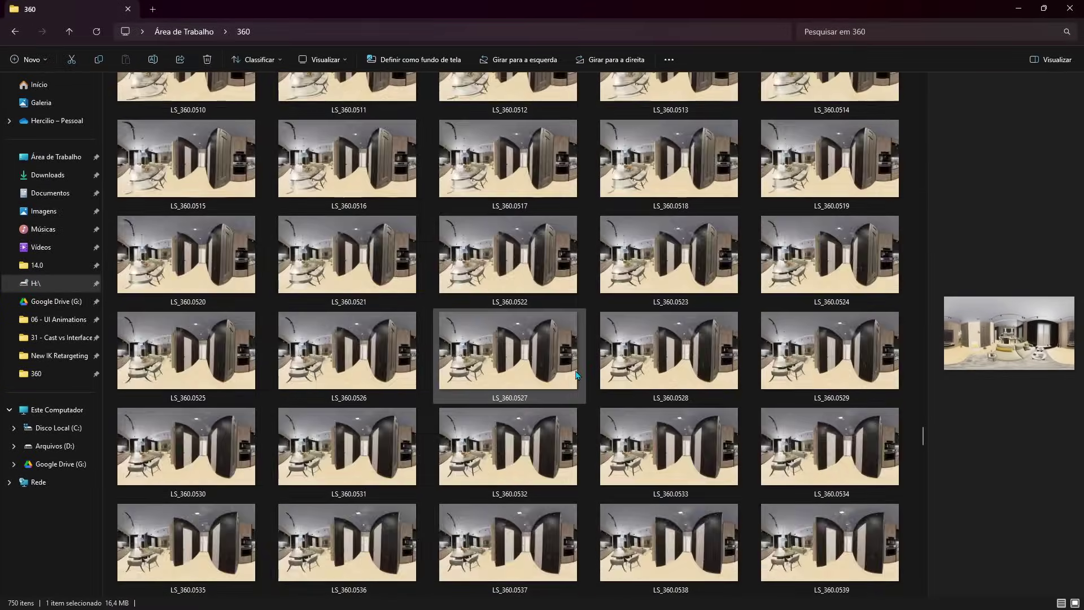
pyautogui.scroll(-10, 577, 375)
pyautogui.scroll(-10, 577, 375)
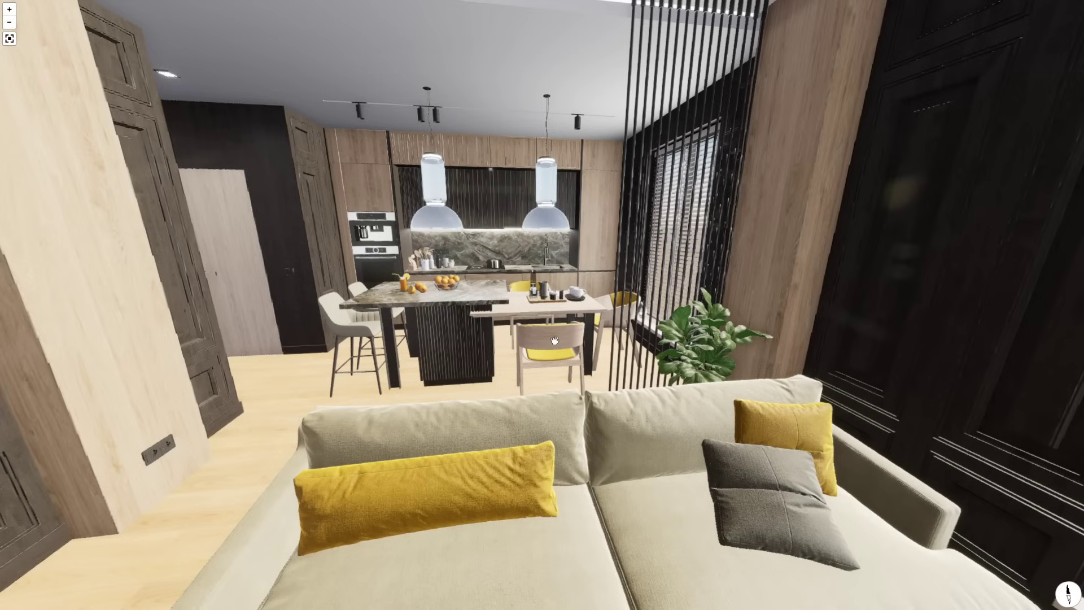
pyautogui.scroll(-3, 554, 341)
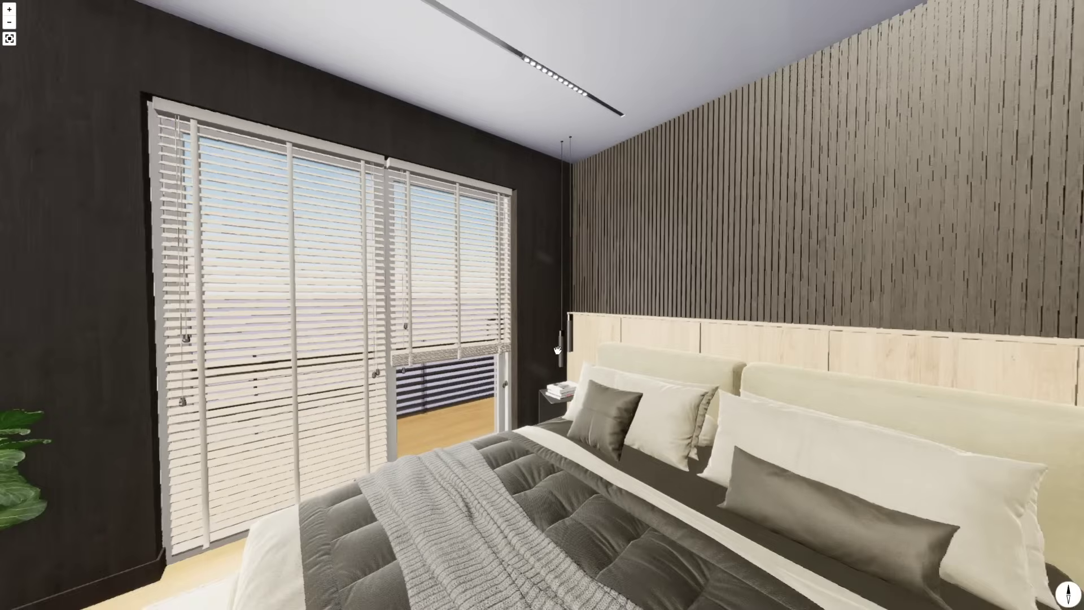
pyautogui.moveTo(557, 351)
pyautogui.mouseDown()
pyautogui.moveTo(389, 362)
pyautogui.moveTo(377, 328)
pyautogui.moveTo(455, 342)
pyautogui.moveTo(370, 378)
pyautogui.moveTo(586, 364)
pyautogui.mouseUp()
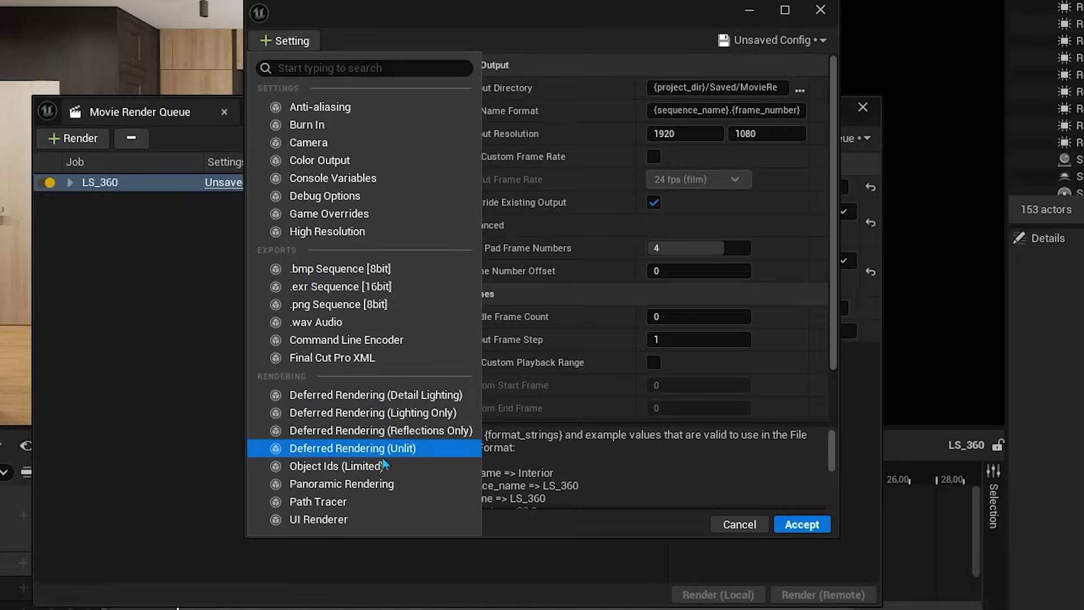
# - Add Panoramic Rendering and set the output resolution width to 7680
pyautogui.click(366, 497)
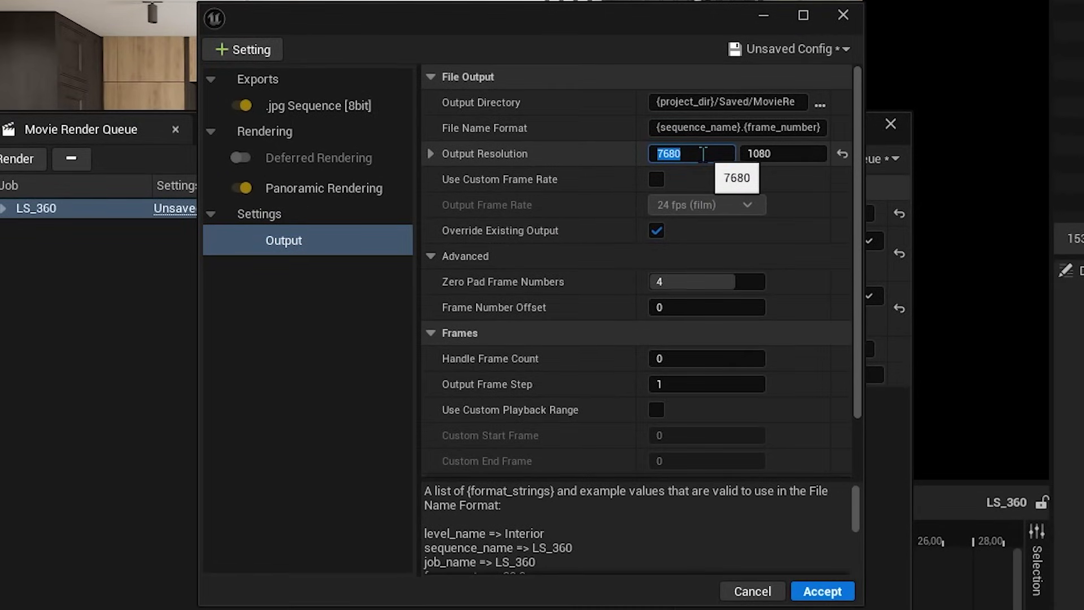
pyautogui.click(788, 151)
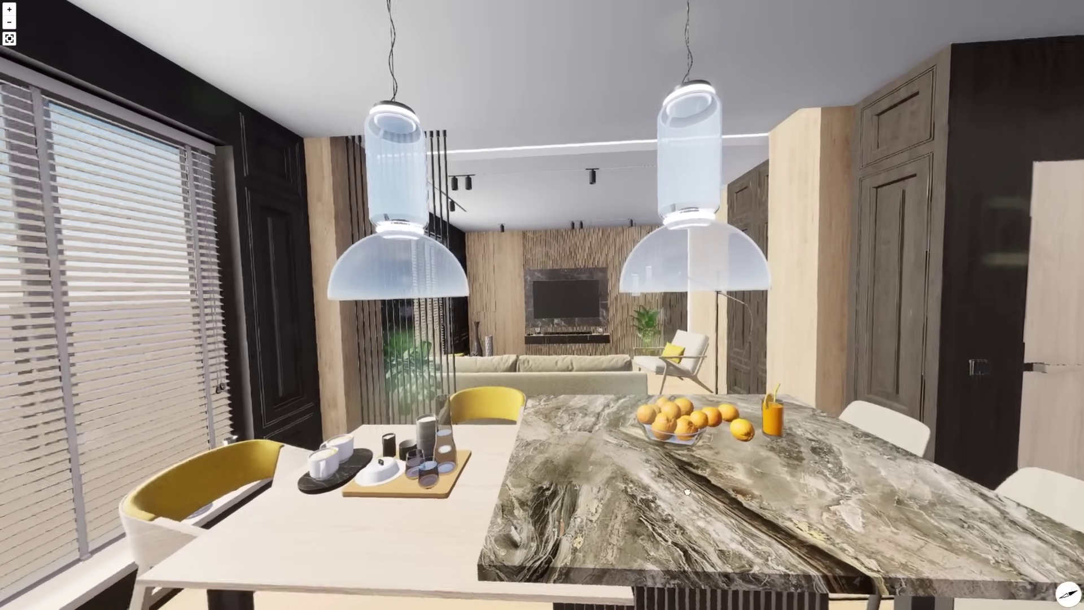
# - Rotate the panorama from the kitchen island toward the hallway doors
pyautogui.moveTo(687, 492); pyautogui.dragTo(872, 489)
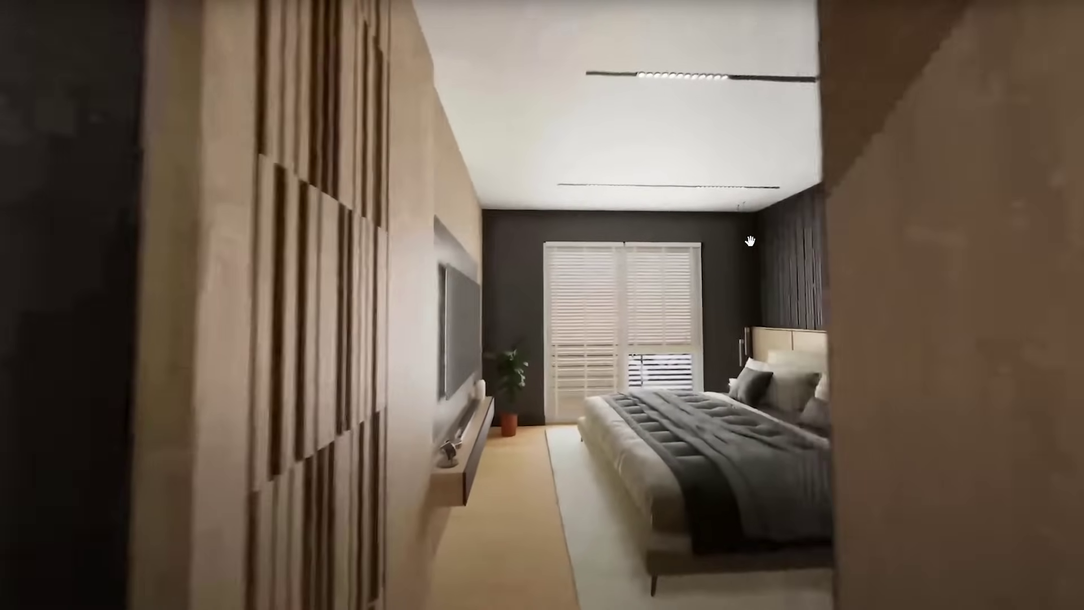
# - Look around the bedroom from the bed, left, then toward the window and plant
pyautogui.moveTo(750, 241)
pyautogui.mouseDown()
pyautogui.moveTo(461, 302)
pyautogui.moveTo(378, 296)
pyautogui.mouseUp()
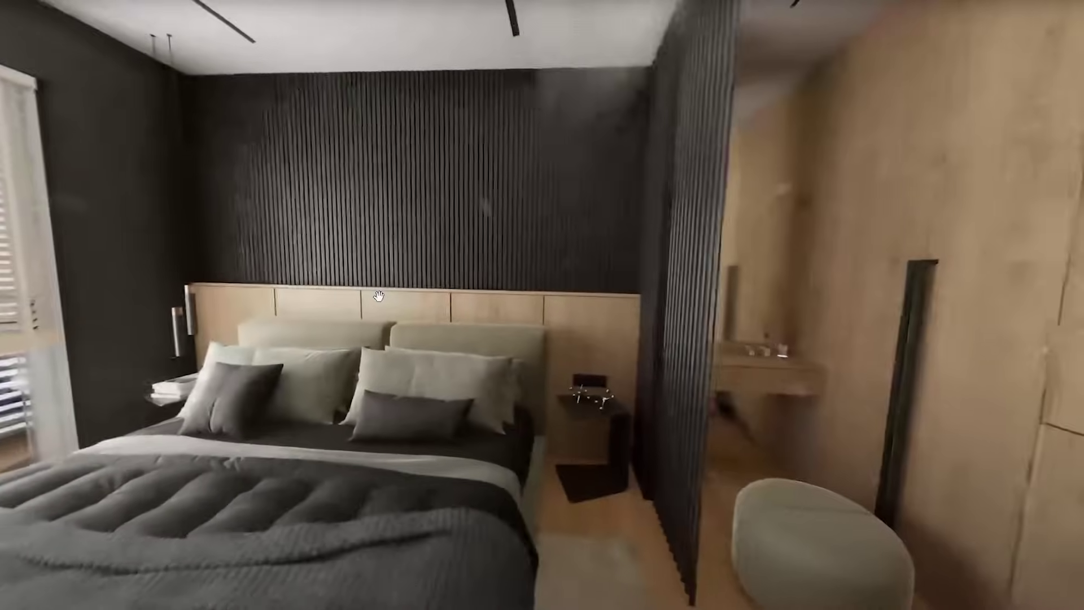
pyautogui.moveTo(177, 318)
pyautogui.mouseDown()
pyautogui.moveTo(558, 240)
pyautogui.moveTo(491, 442)
pyautogui.moveTo(752, 382)
pyautogui.moveTo(566, 187)
pyautogui.moveTo(421, 415)
pyautogui.mouseUp()
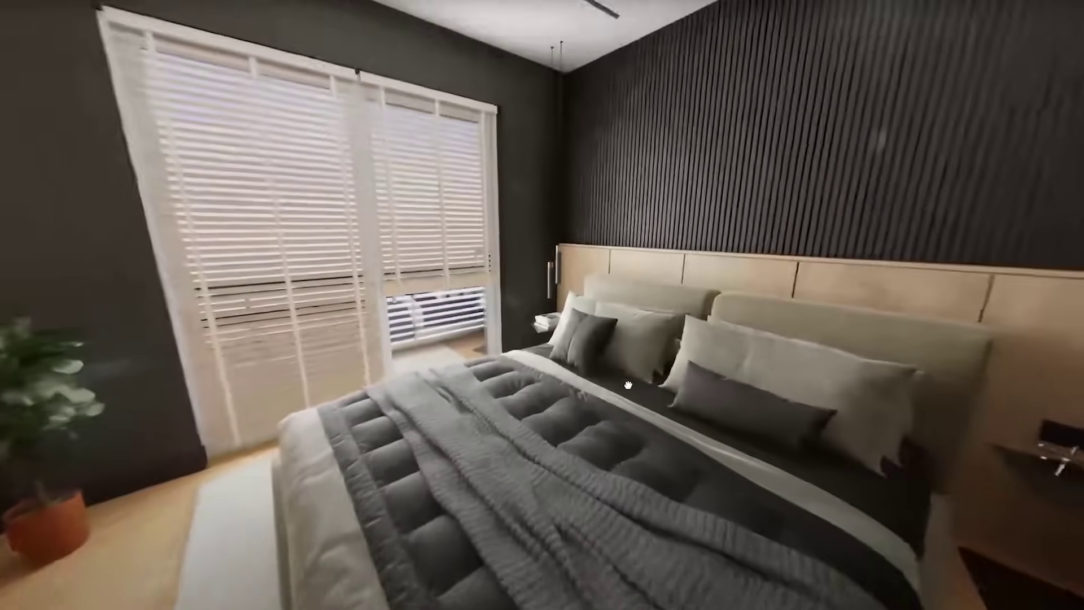
pyautogui.moveTo(421, 414); pyautogui.dragTo(738, 385)
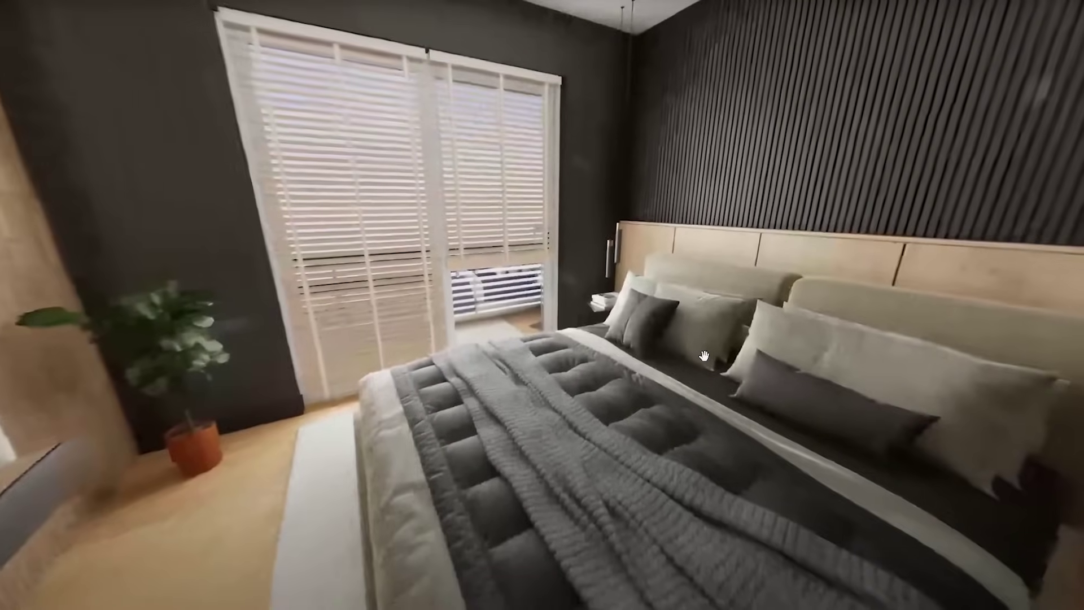